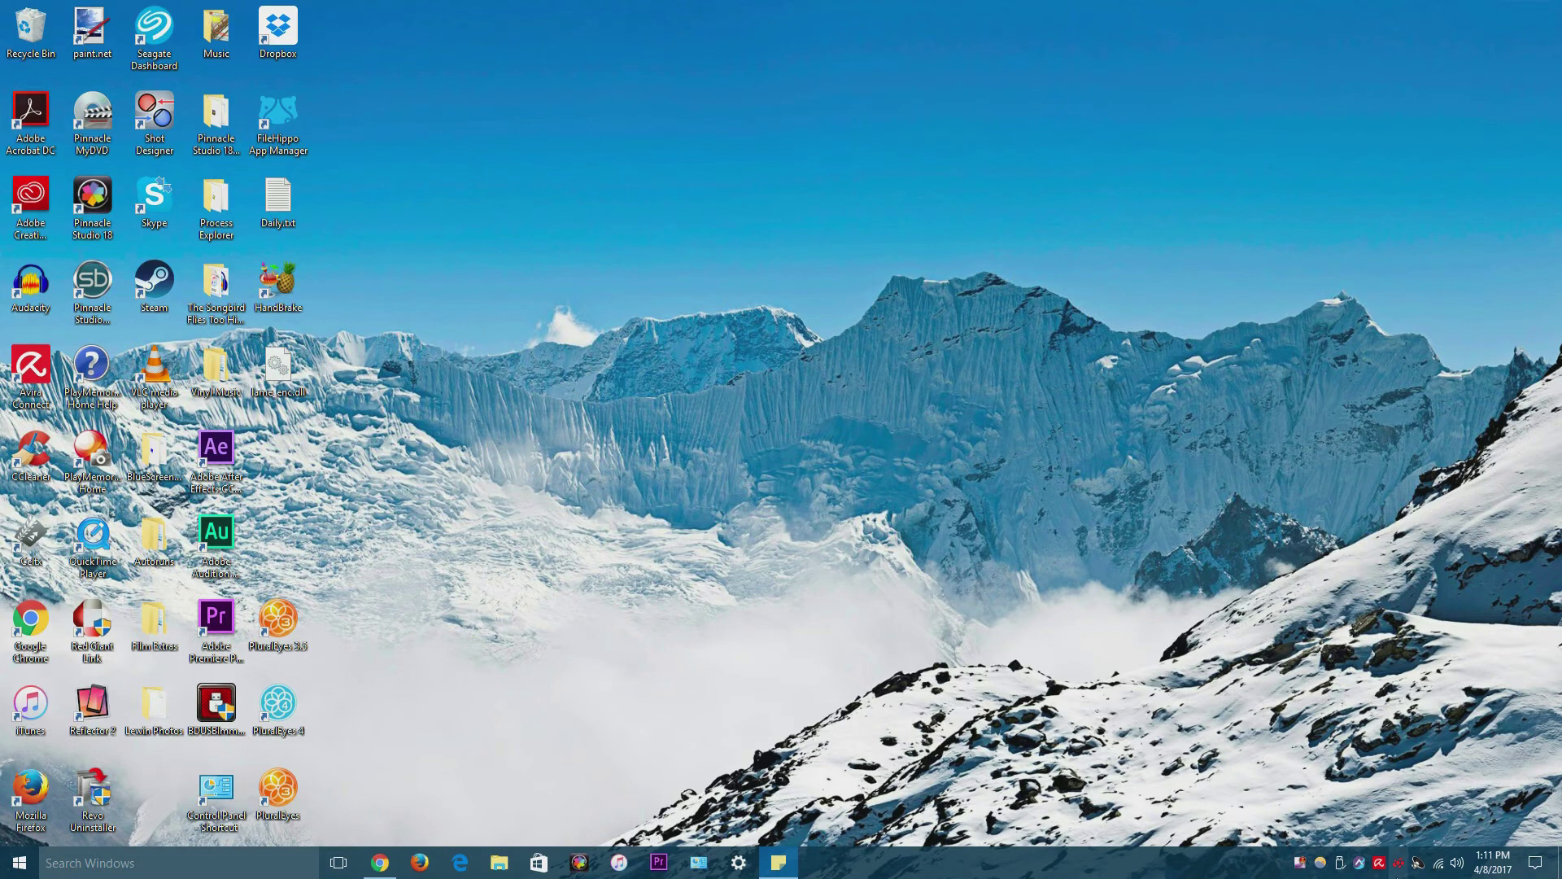
Step: Open Avira Free Antivirus from the tray icon and view the System Scanner's Full scan profile actions
mouse_move(1377, 870)
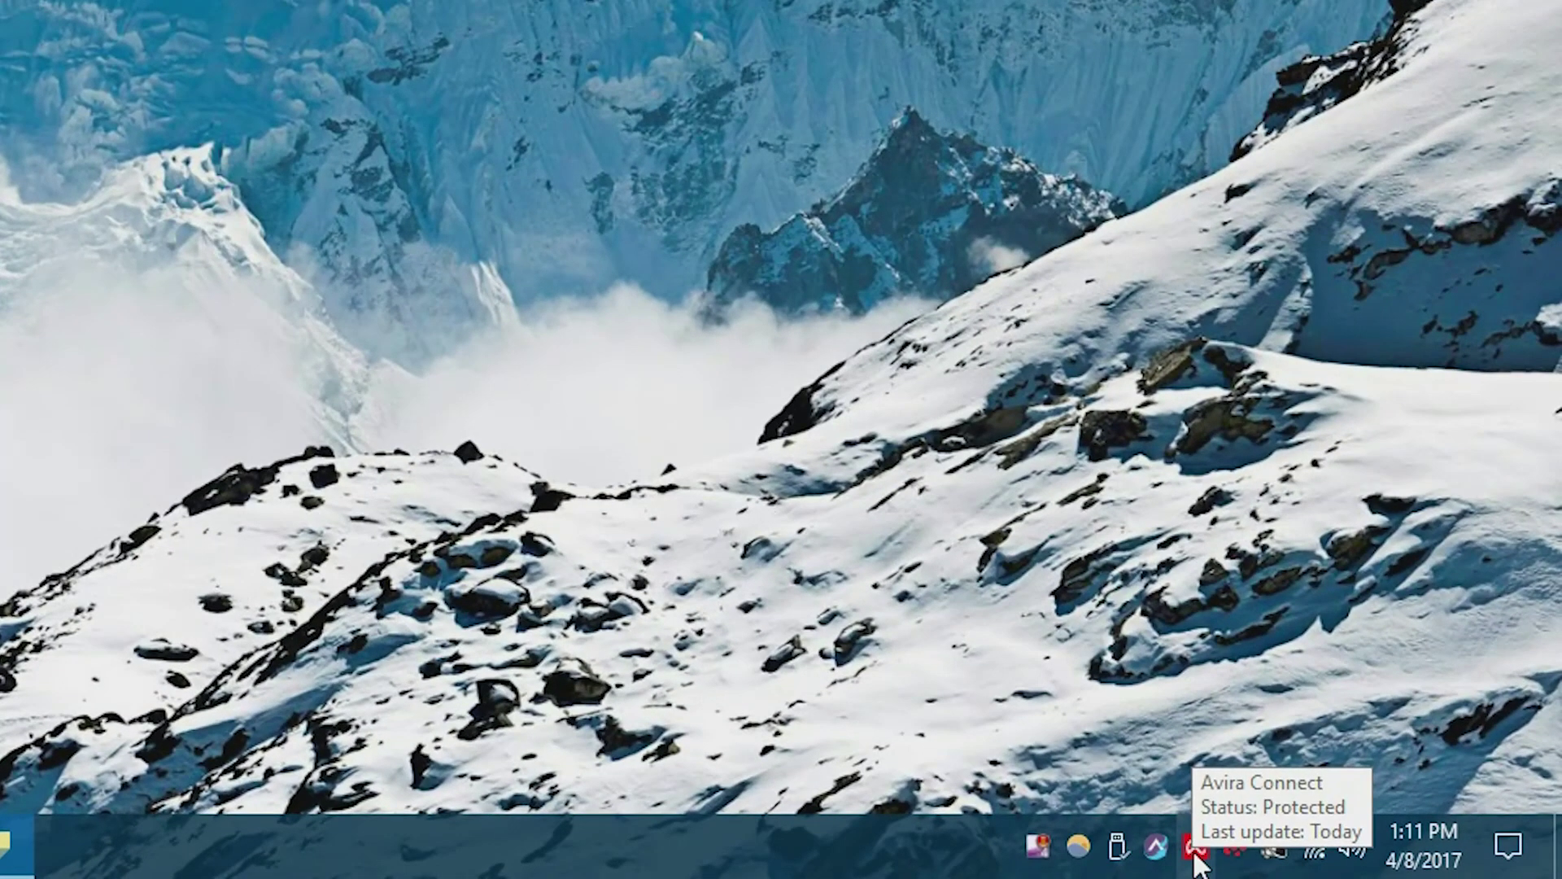
mouse_move(1195, 861)
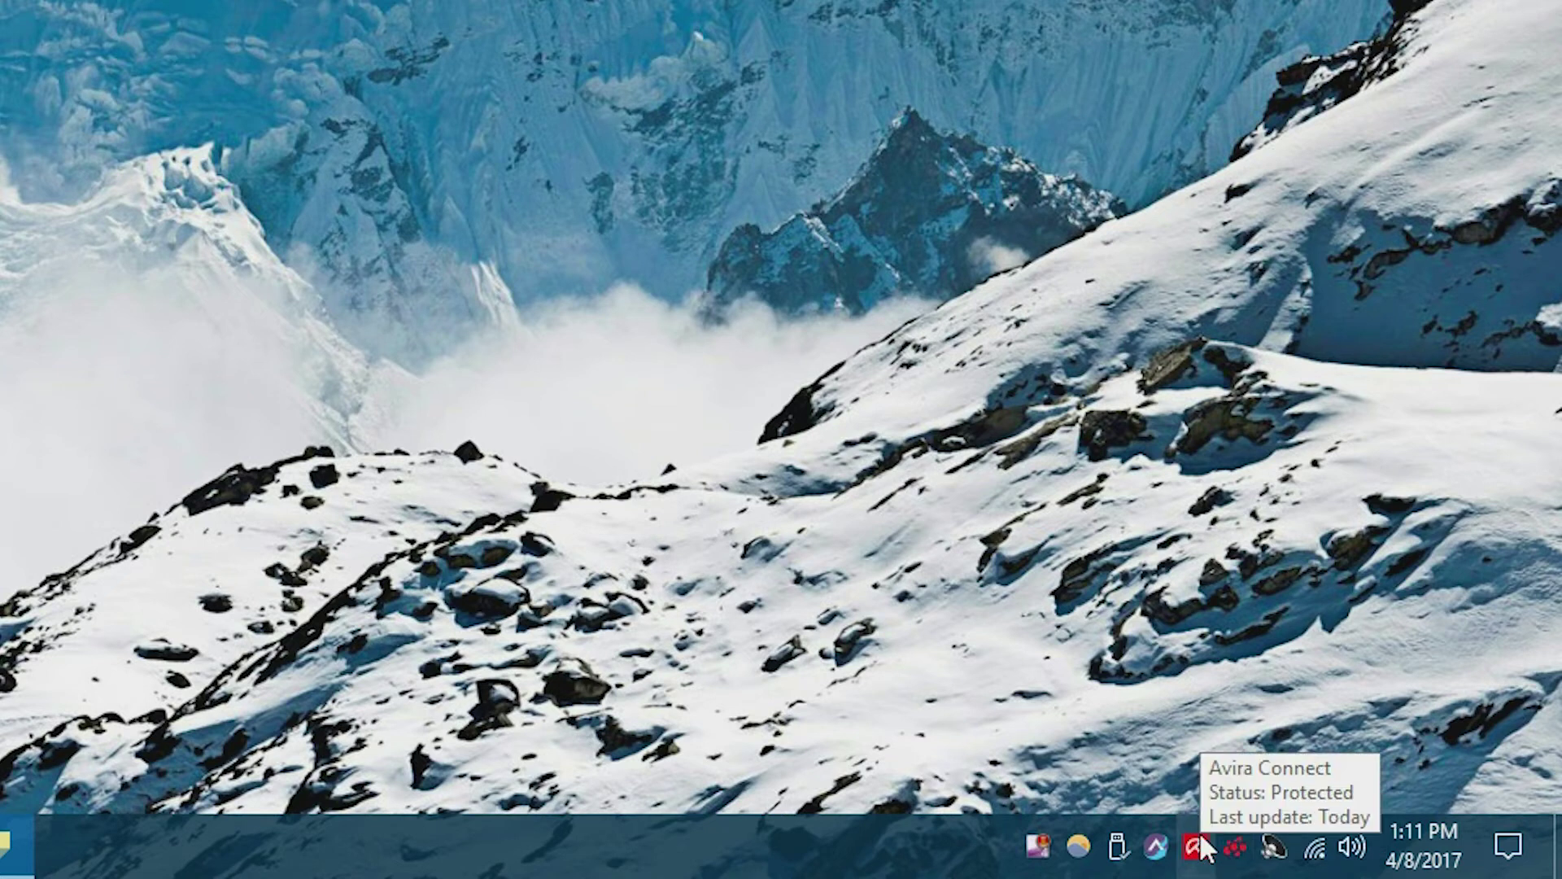
left_click(1200, 840)
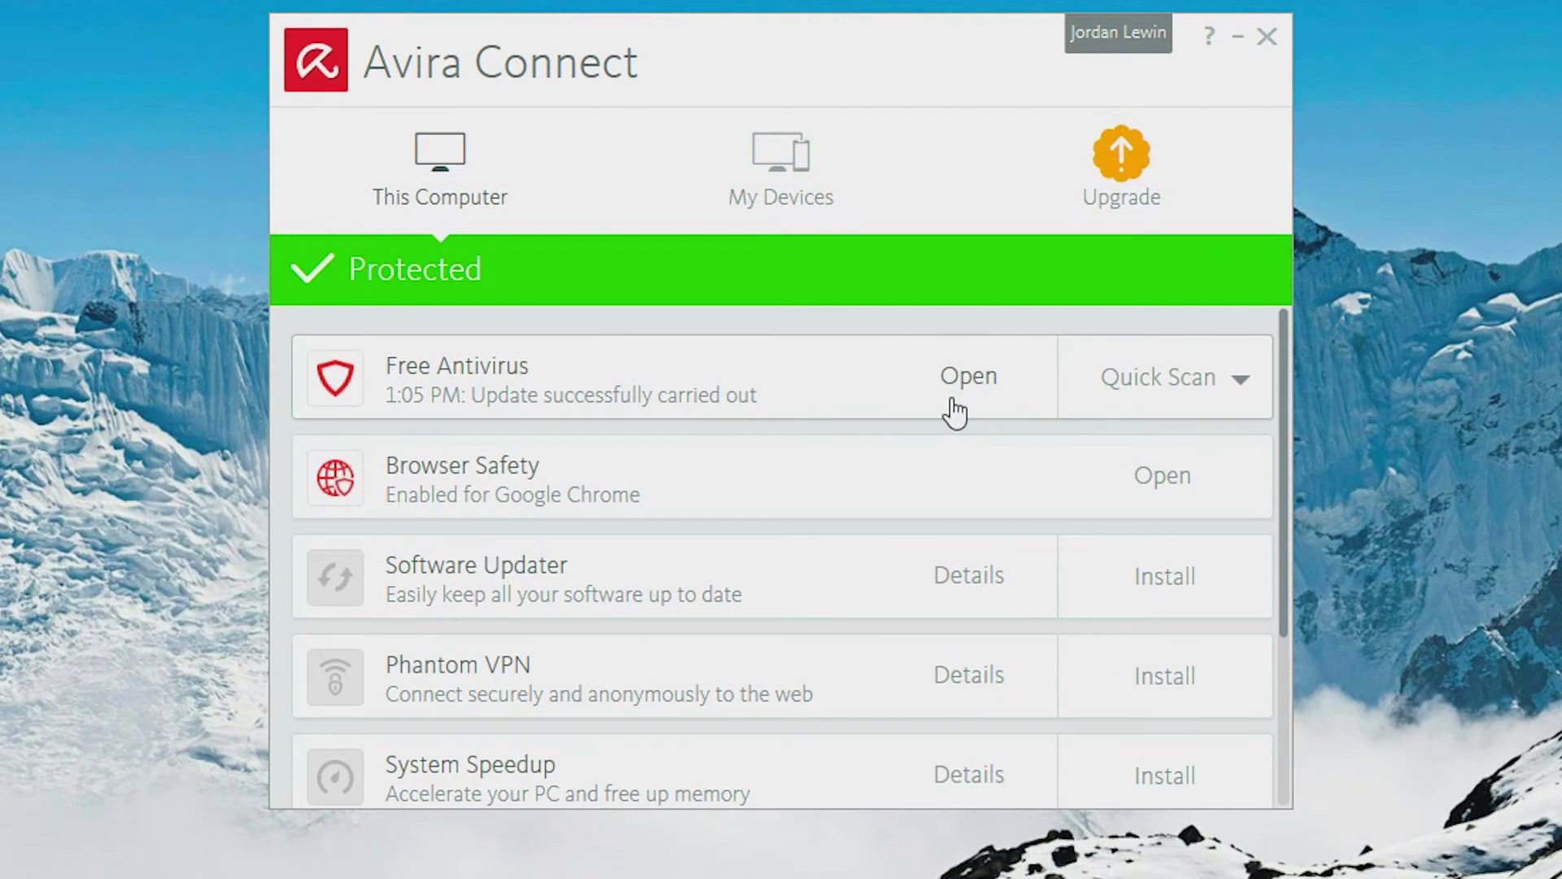
left_click(950, 400)
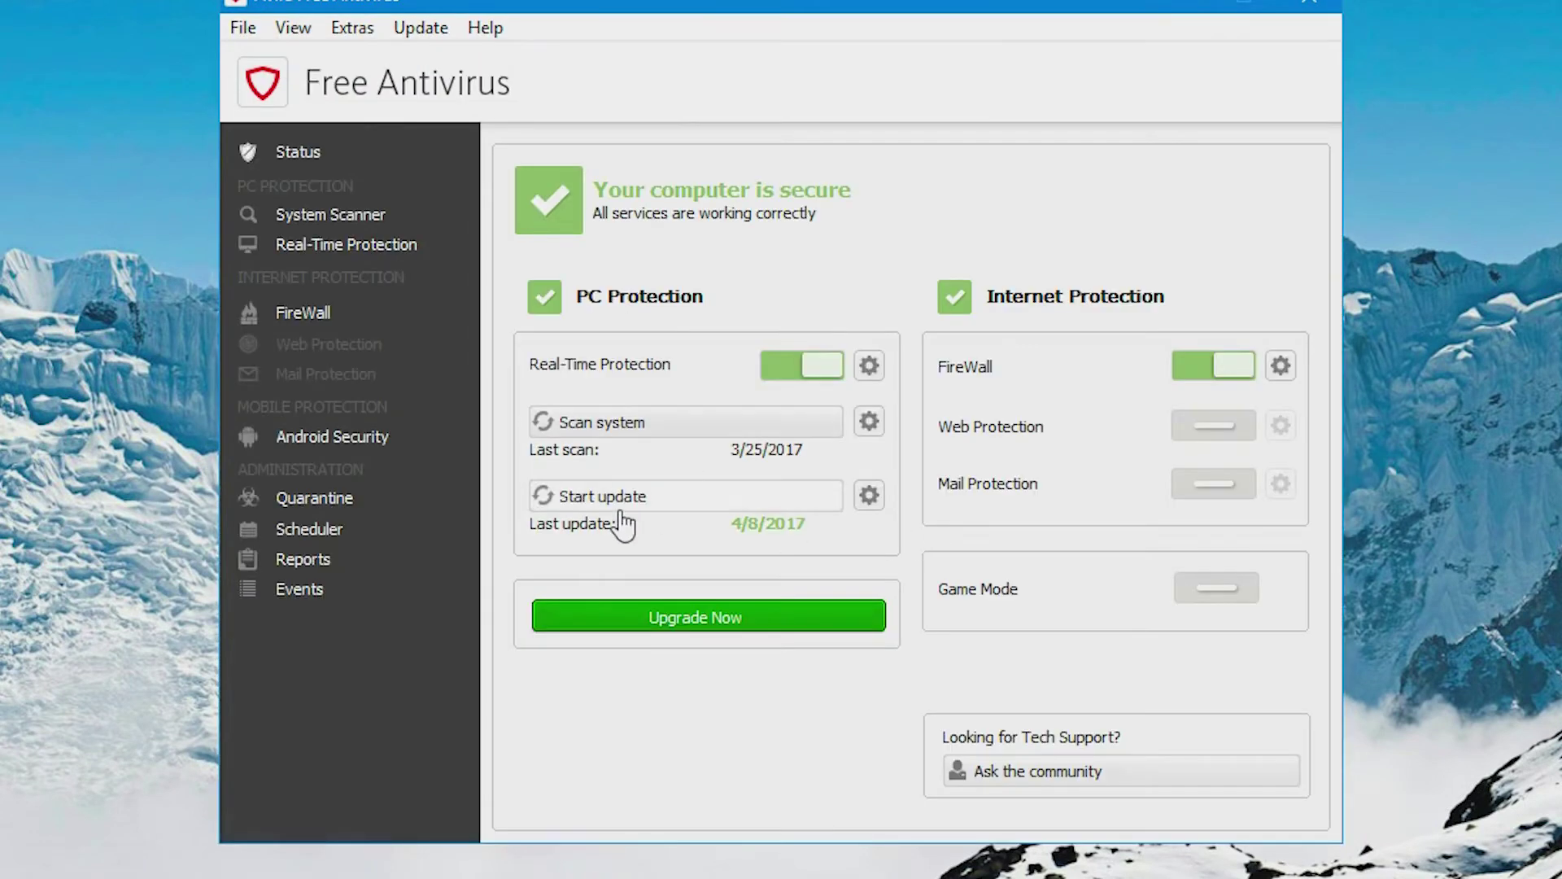
left_click(324, 213)
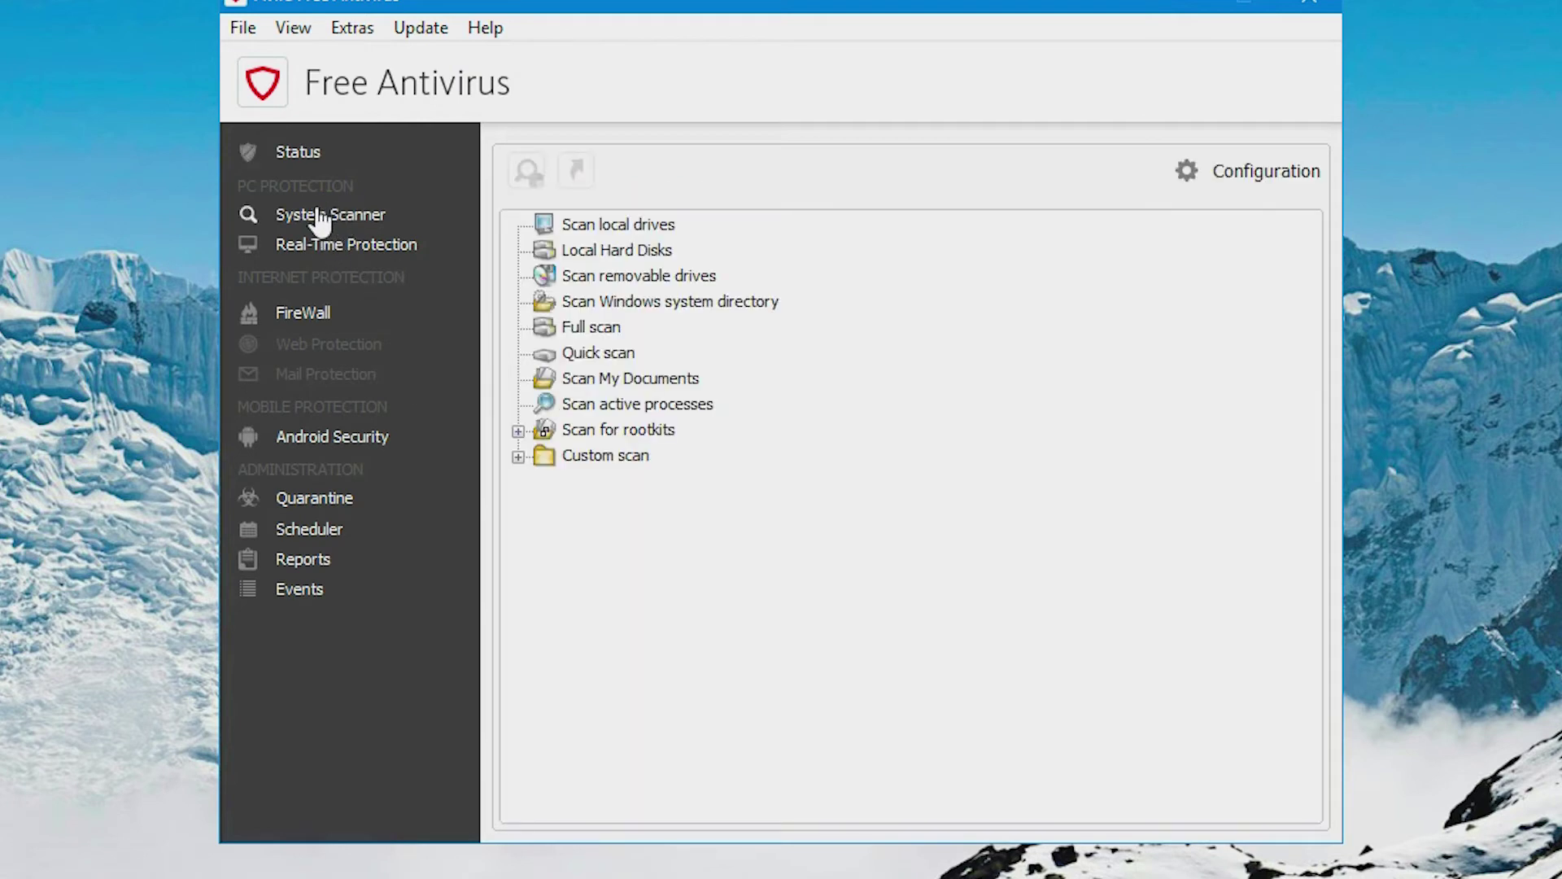
right_click(598, 328)
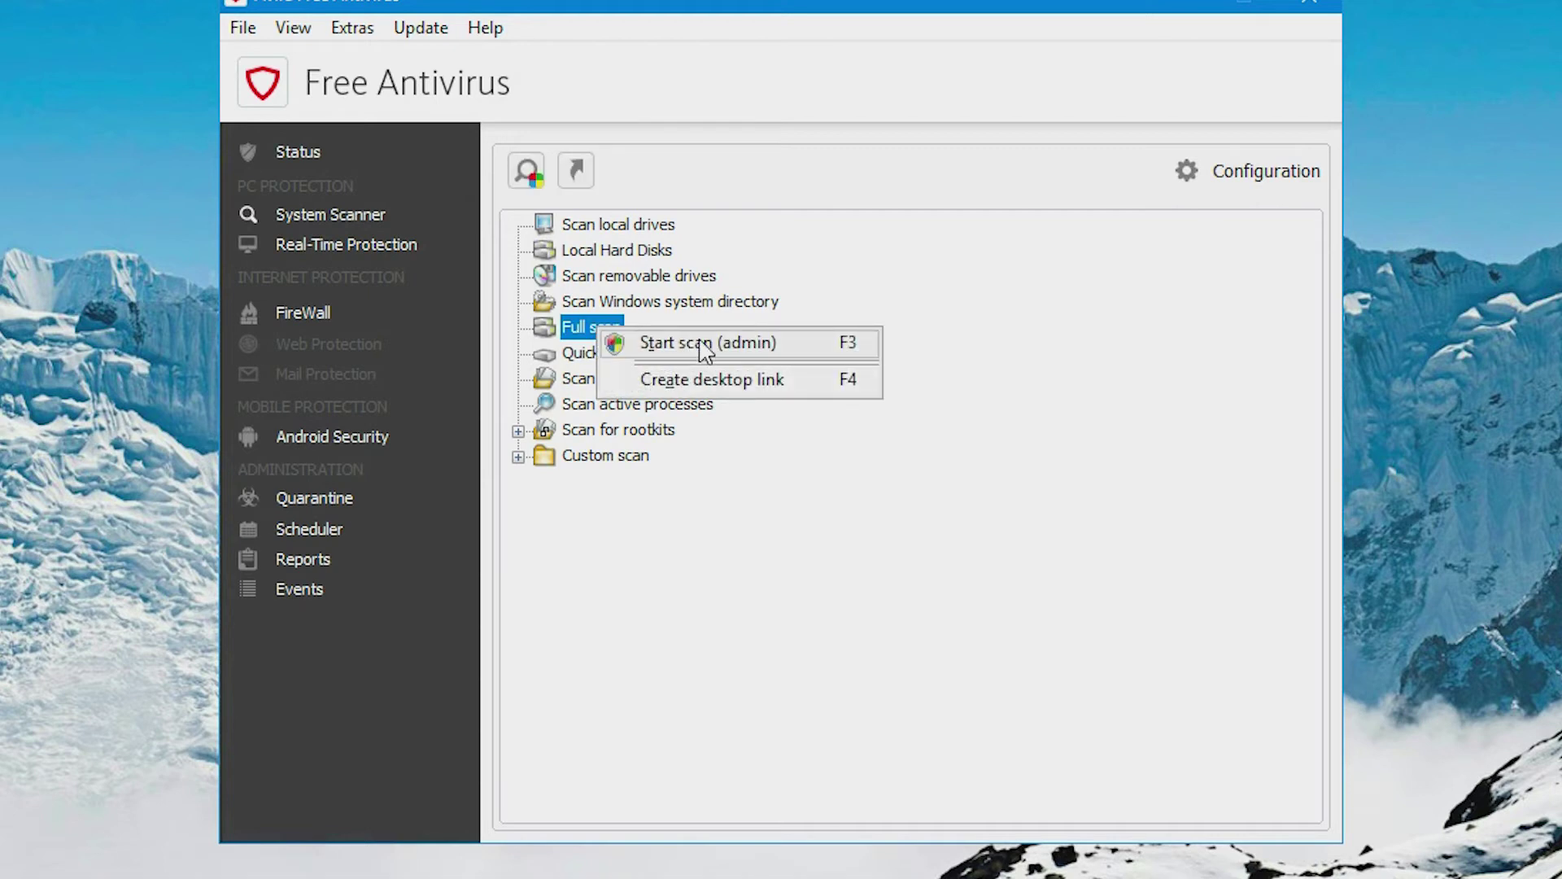
left_click(733, 606)
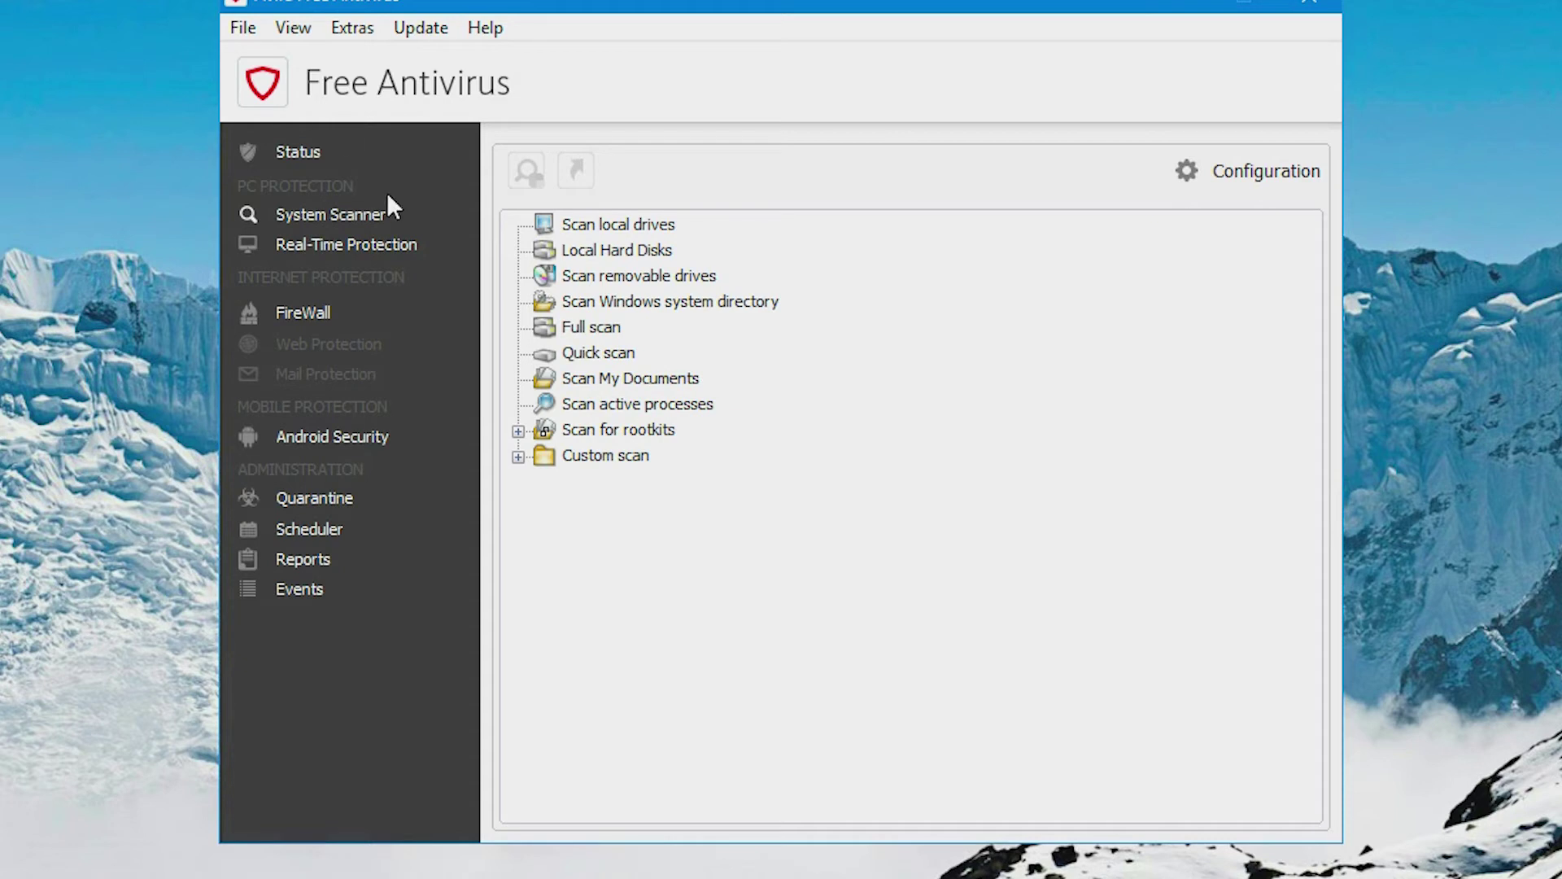
Step: Run a virus definition update from the Status page, then close the Free Antivirus window
left_click(337, 155)
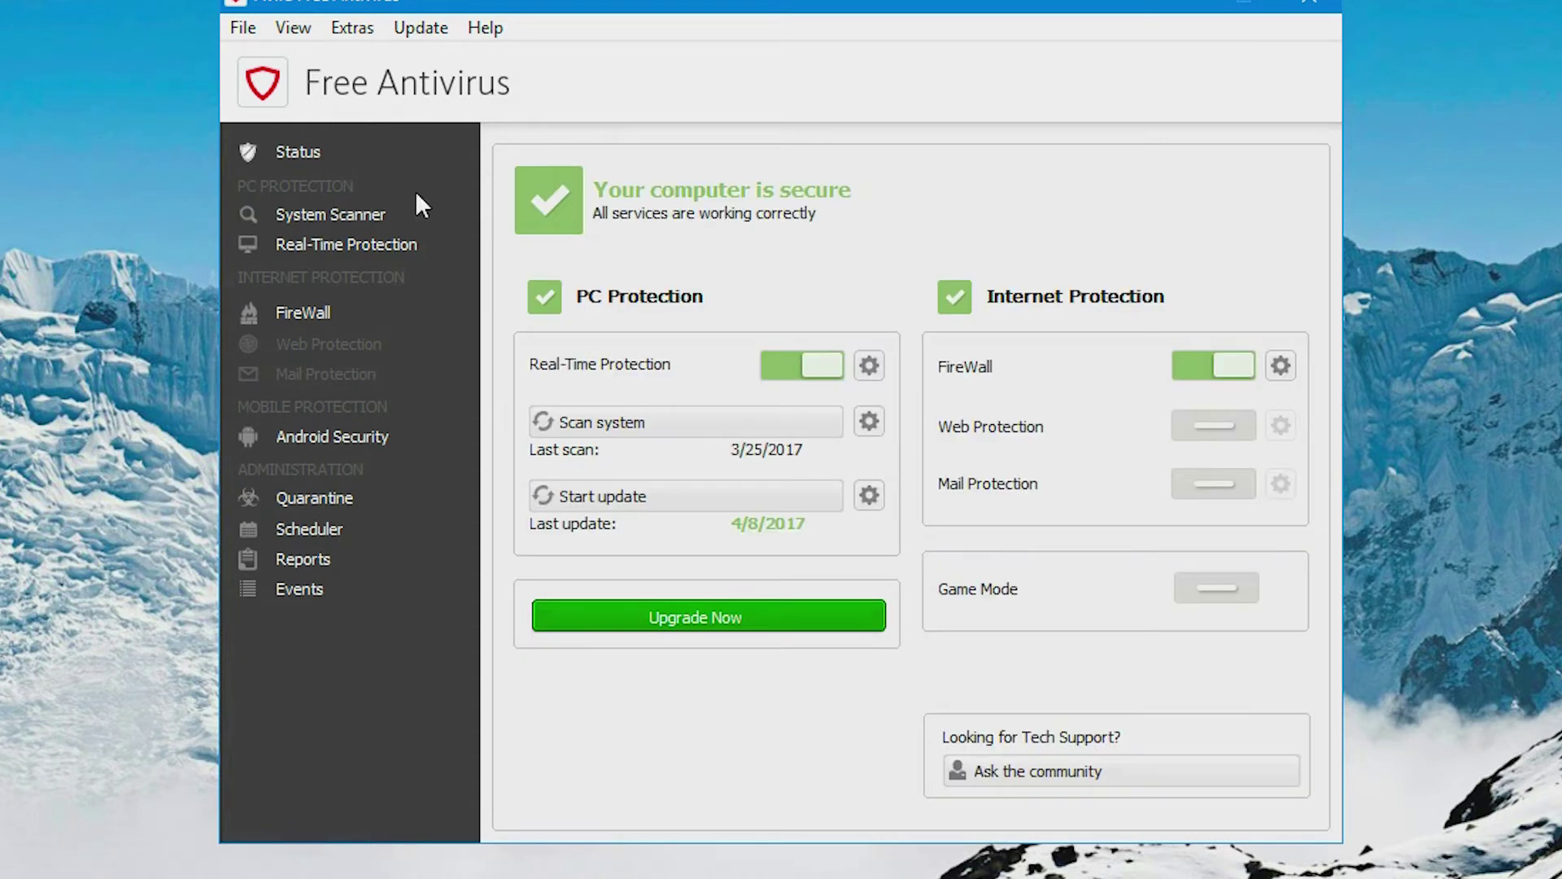
left_click(631, 515)
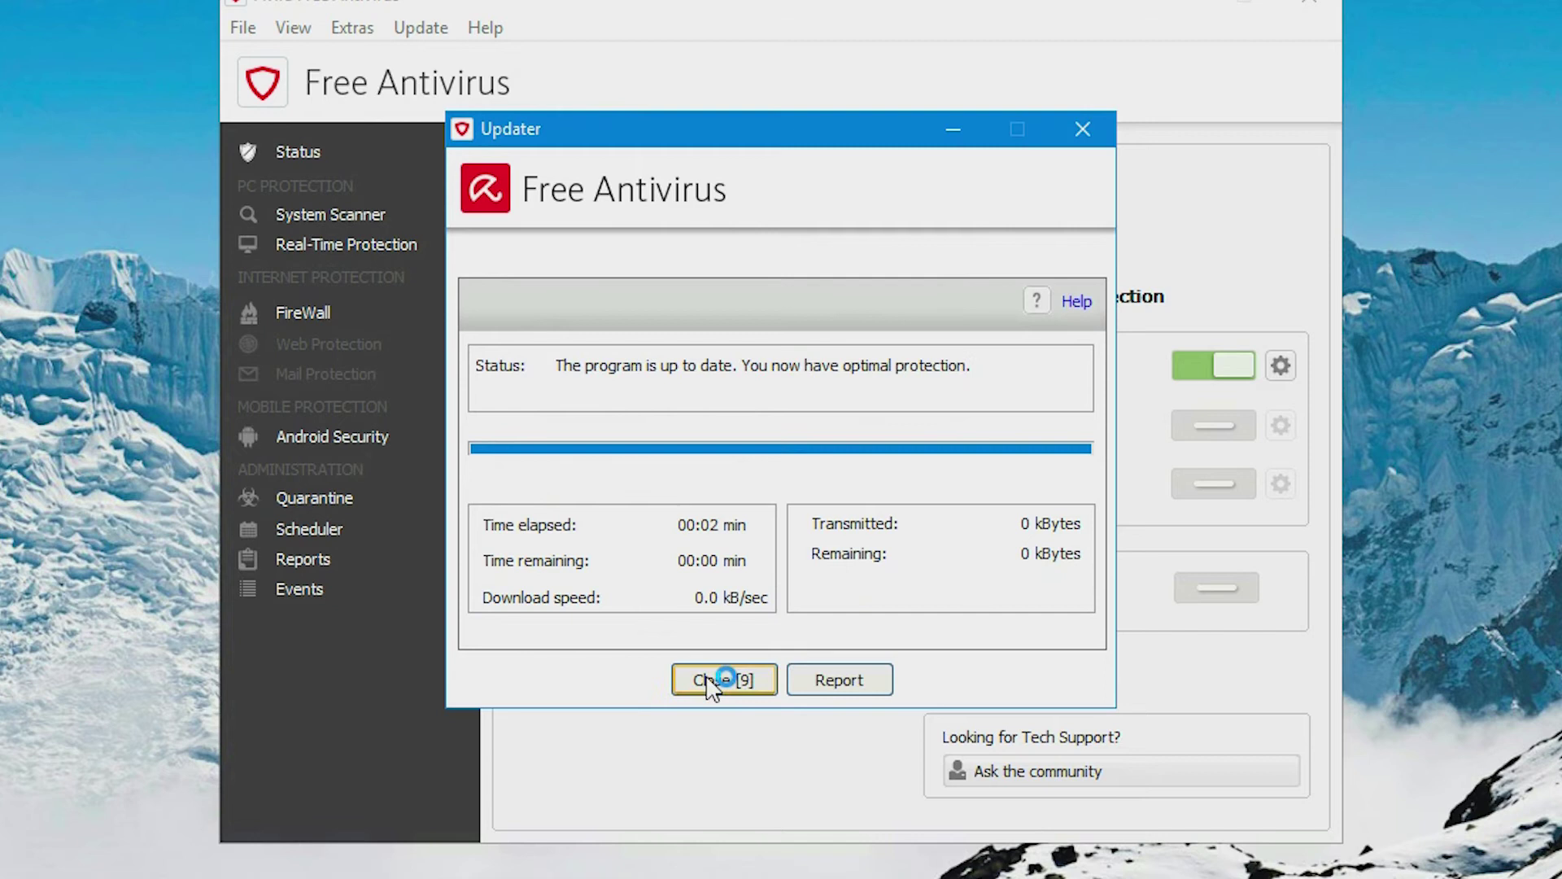
left_click(716, 681)
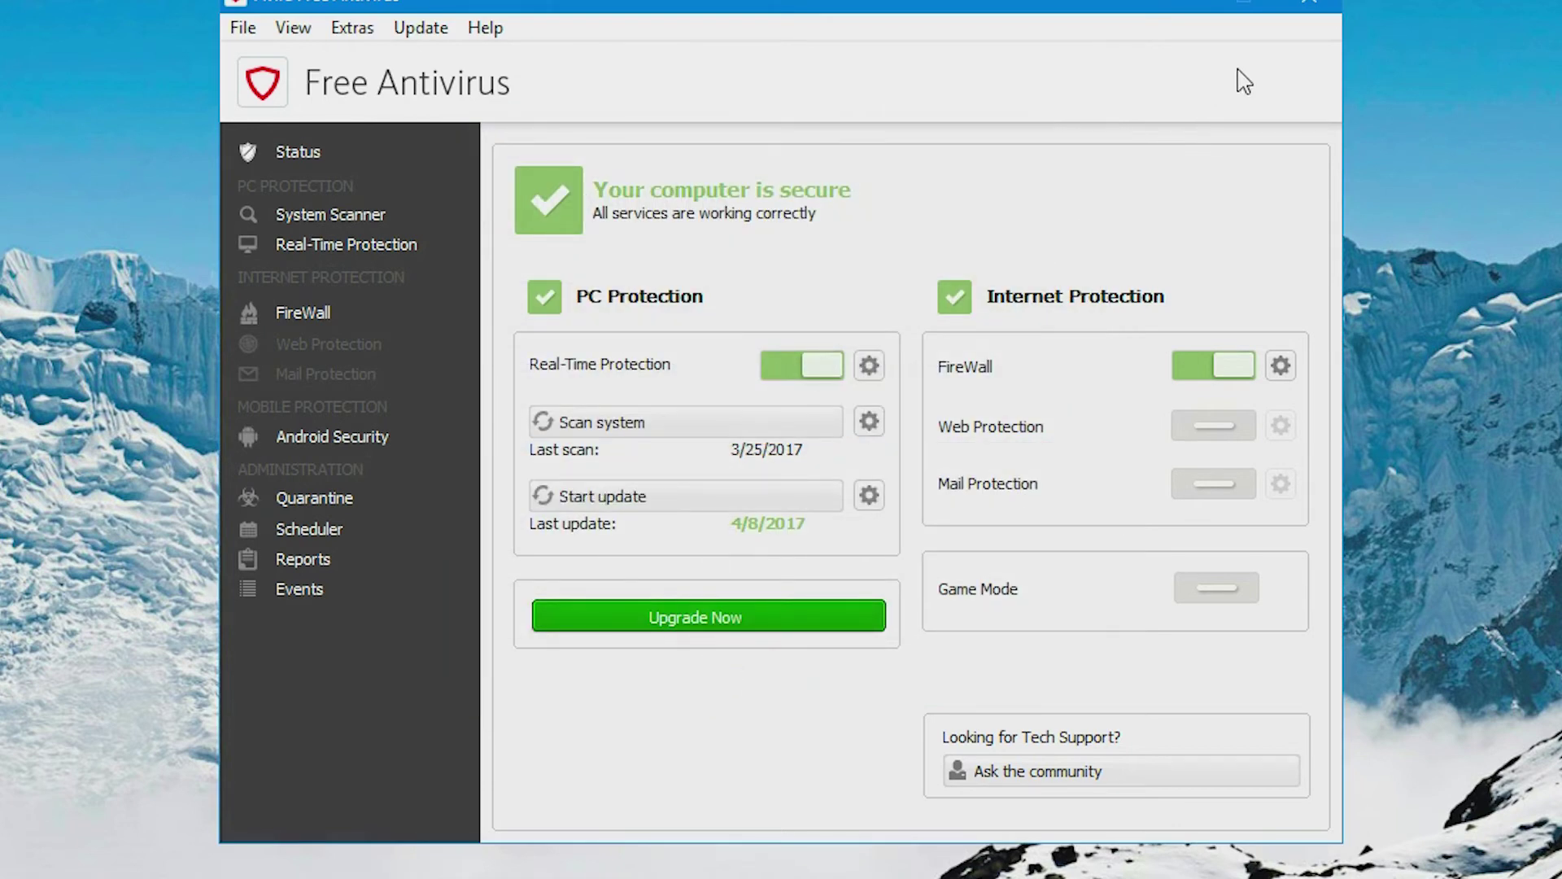
left_click(1309, 12)
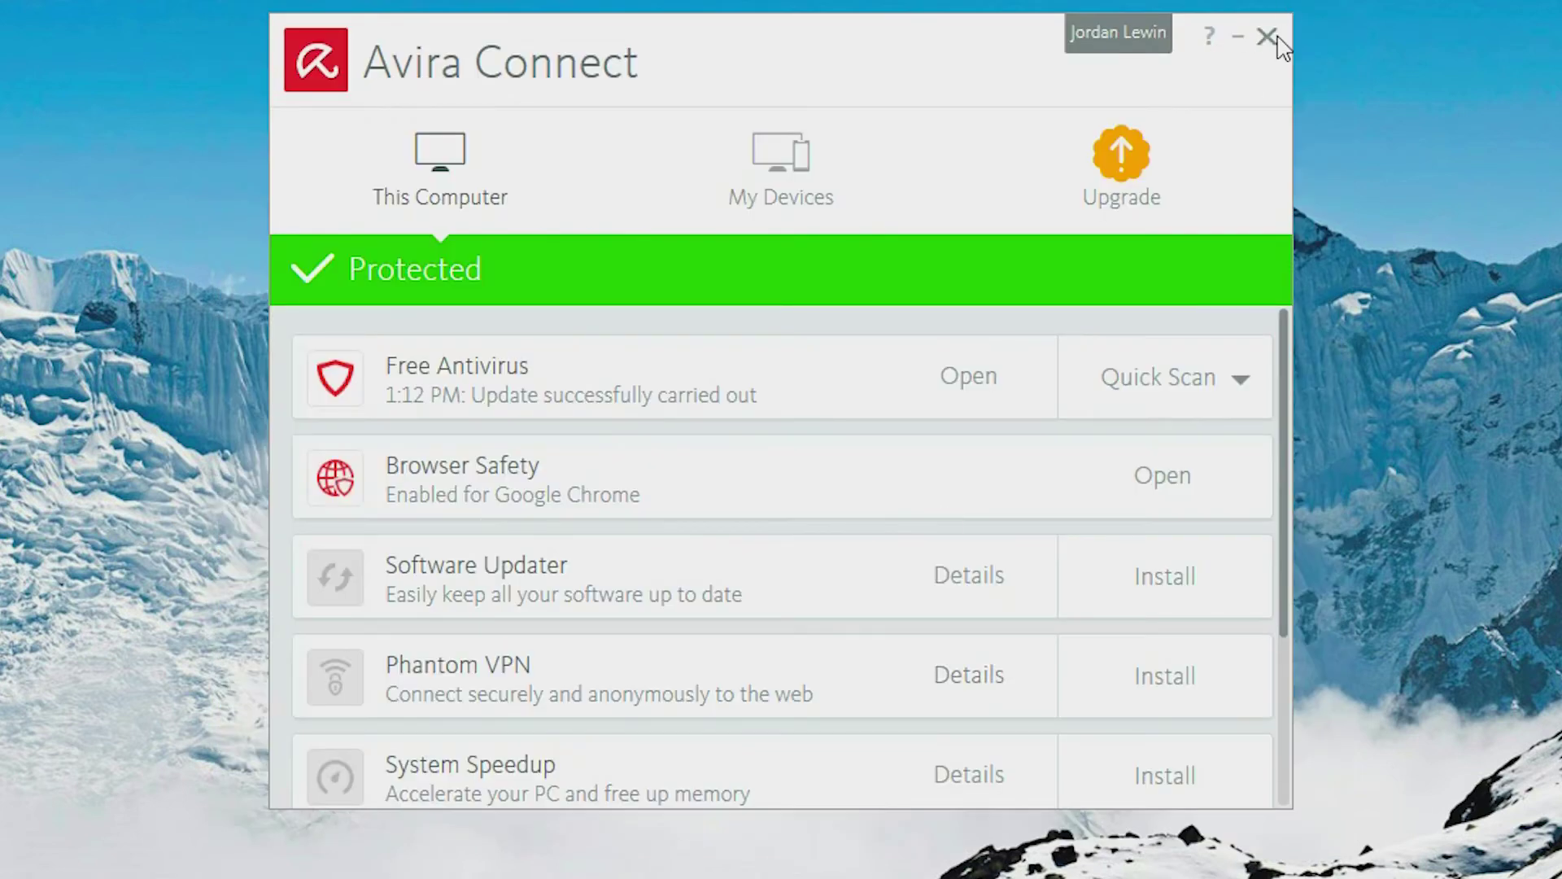
Step: Close Avira Connect and bring up the taskbar's context menu
left_click(1267, 36)
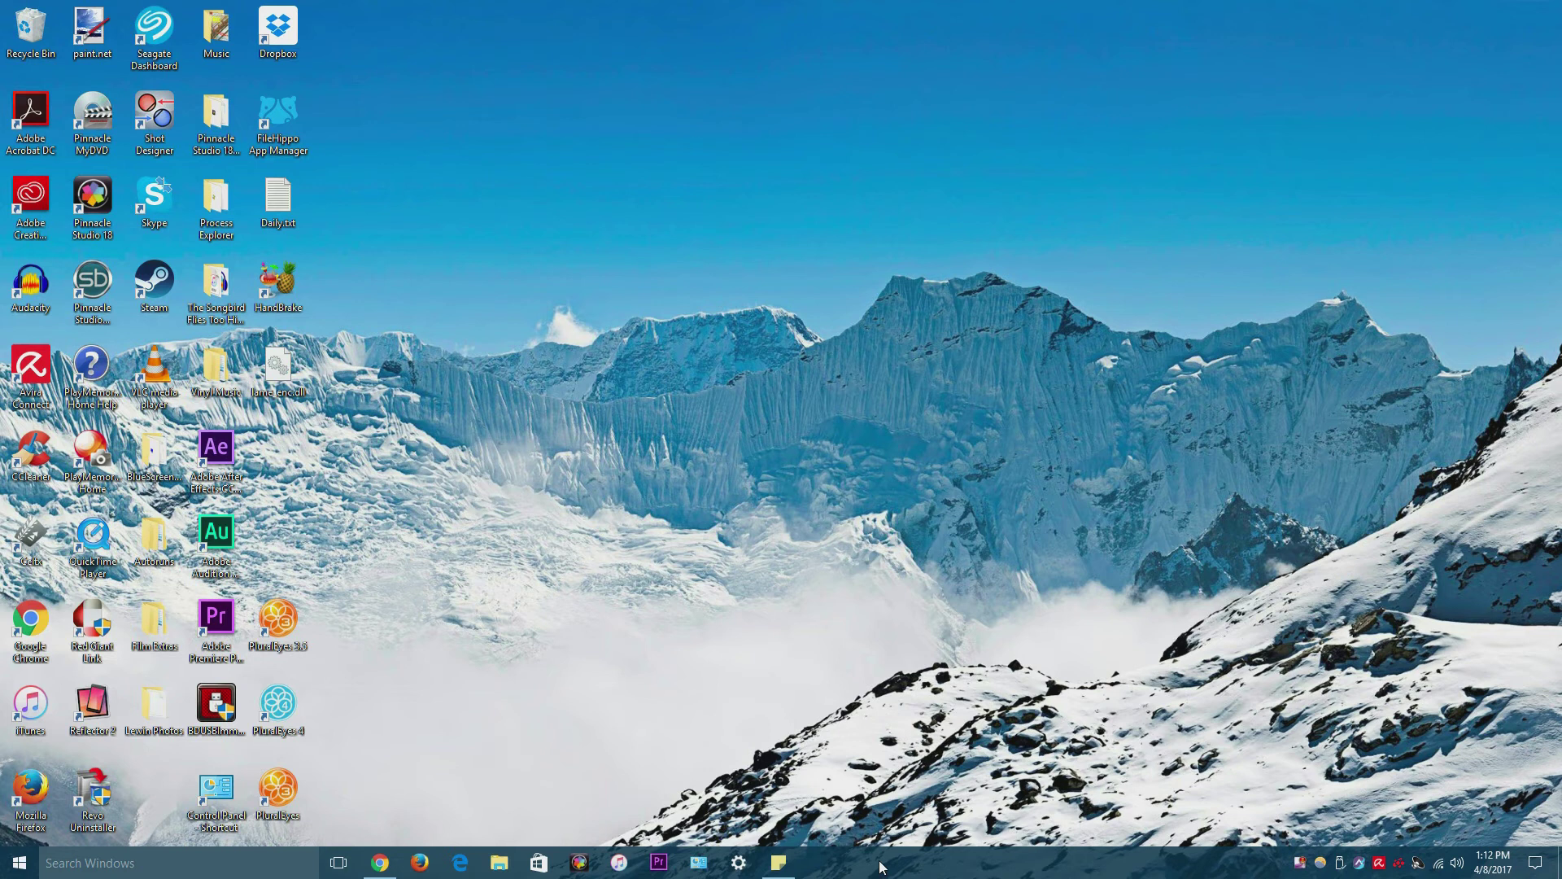
right_click(883, 867)
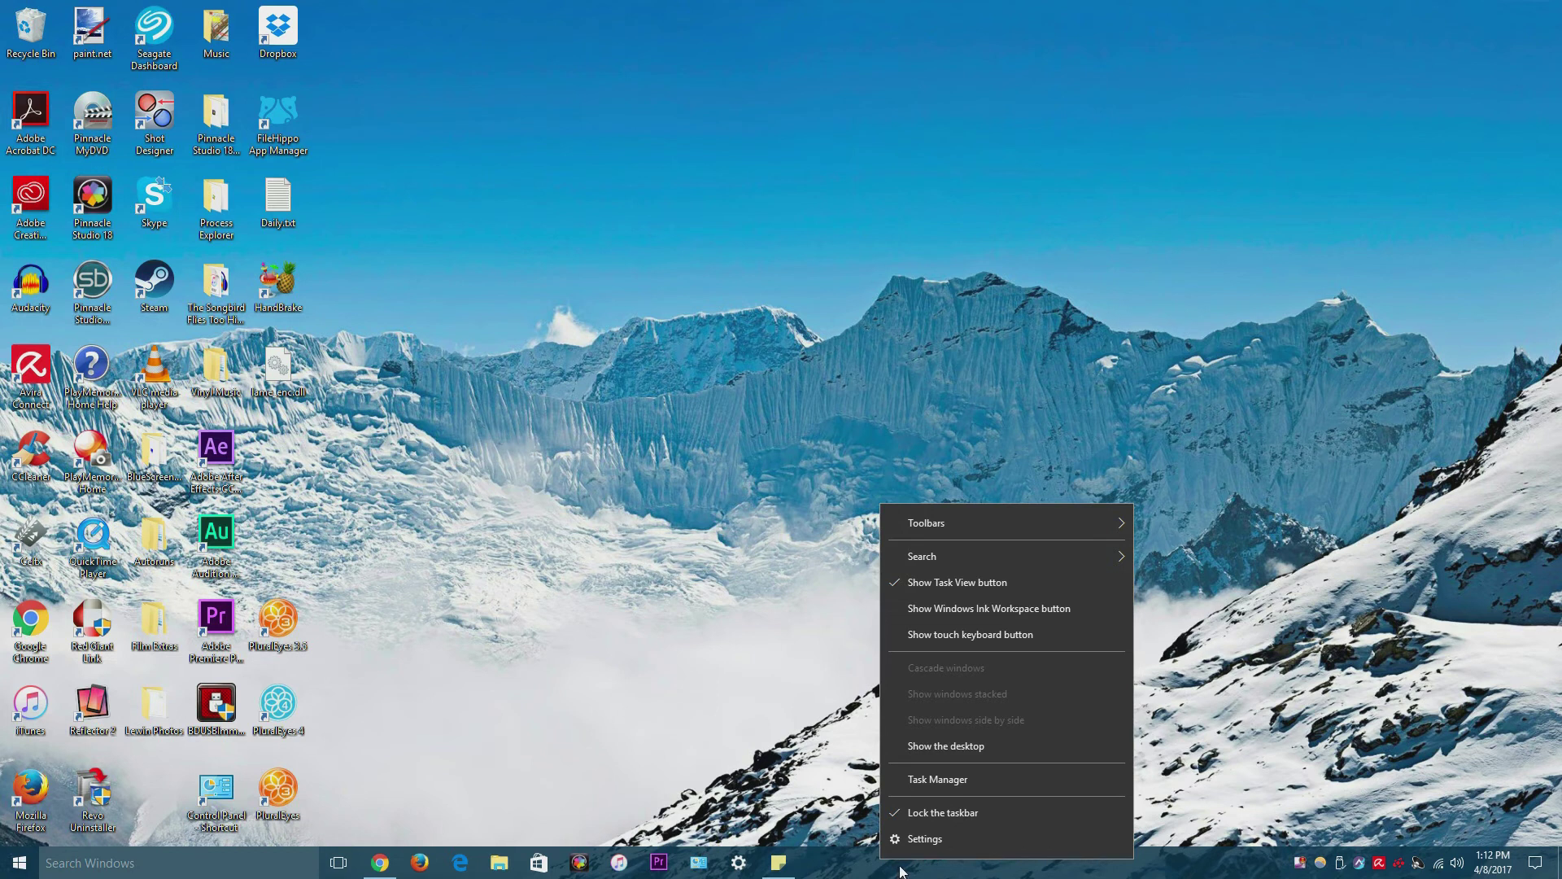
Step: Launch Task Manager, find Avira.ServiceHost on the Services tab and bring up its actions
left_click(940, 778)
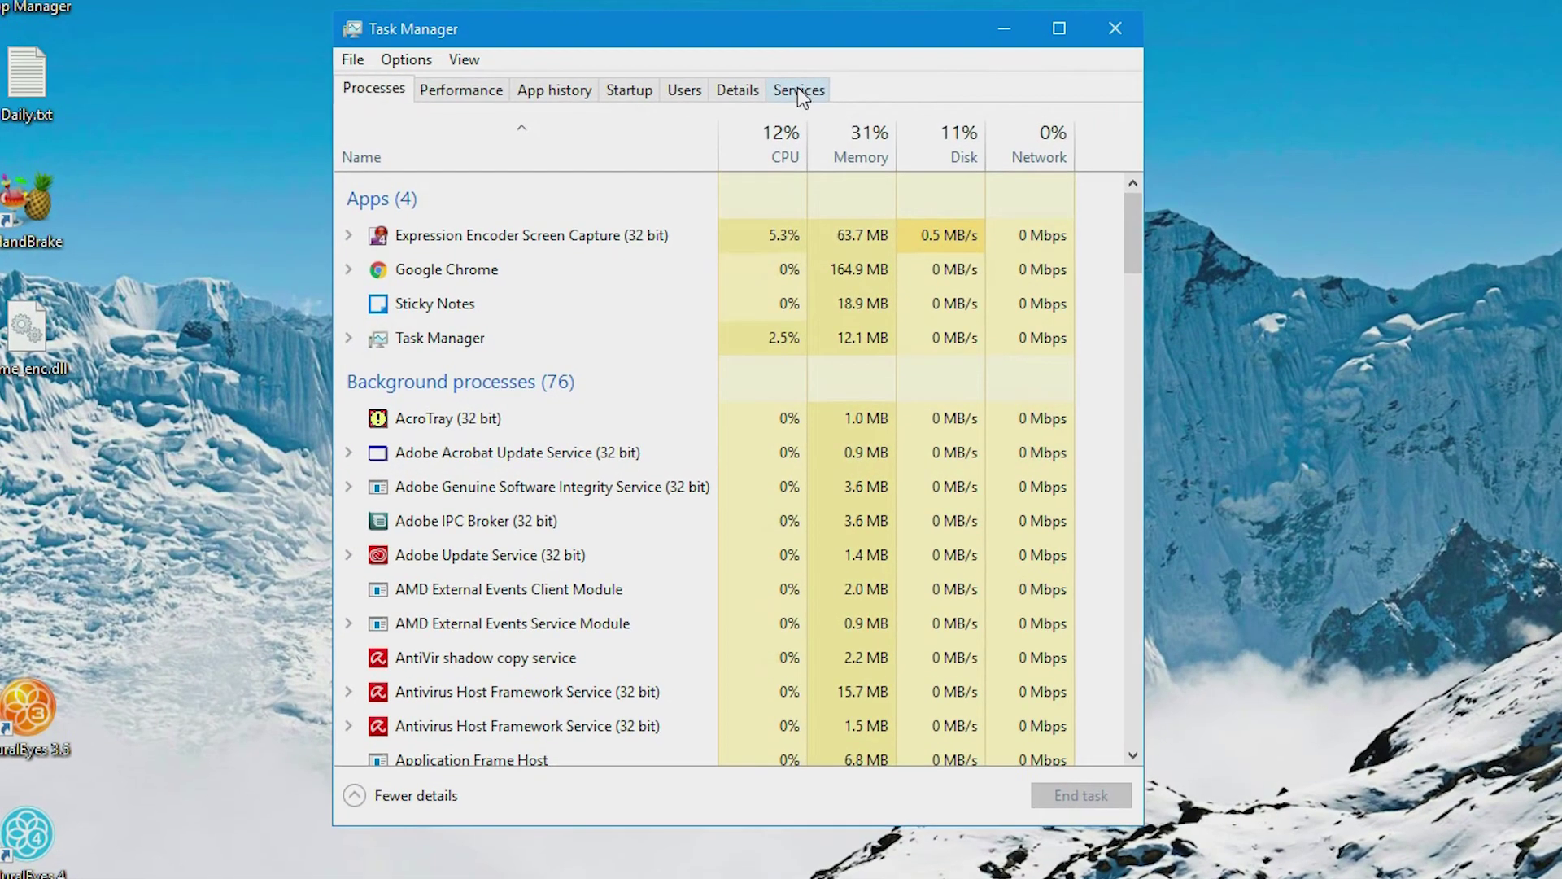
left_click(798, 106)
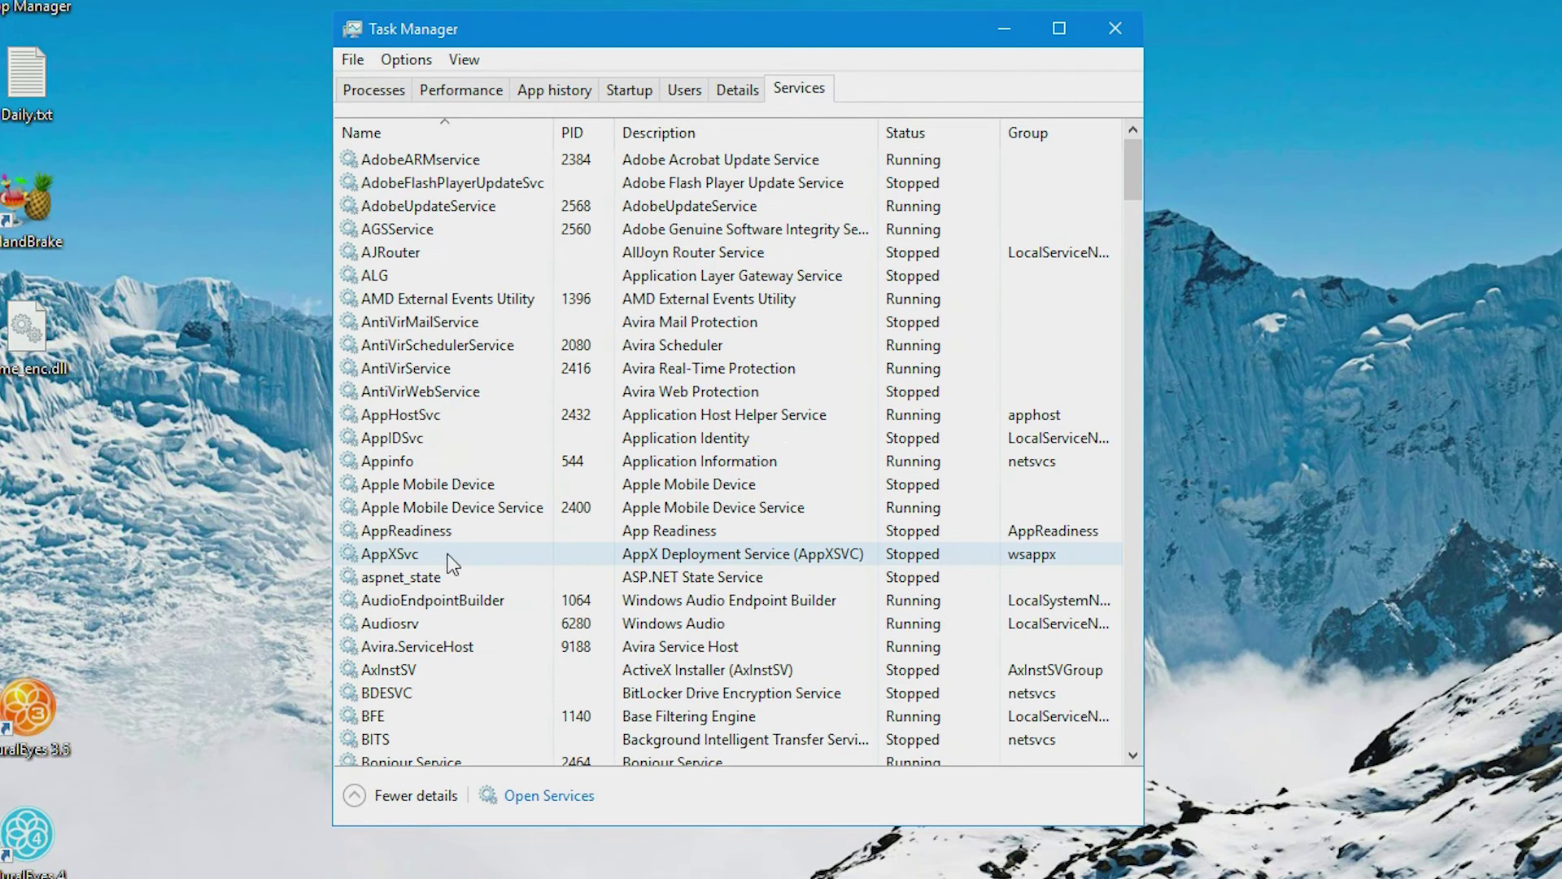
left_click(412, 647)
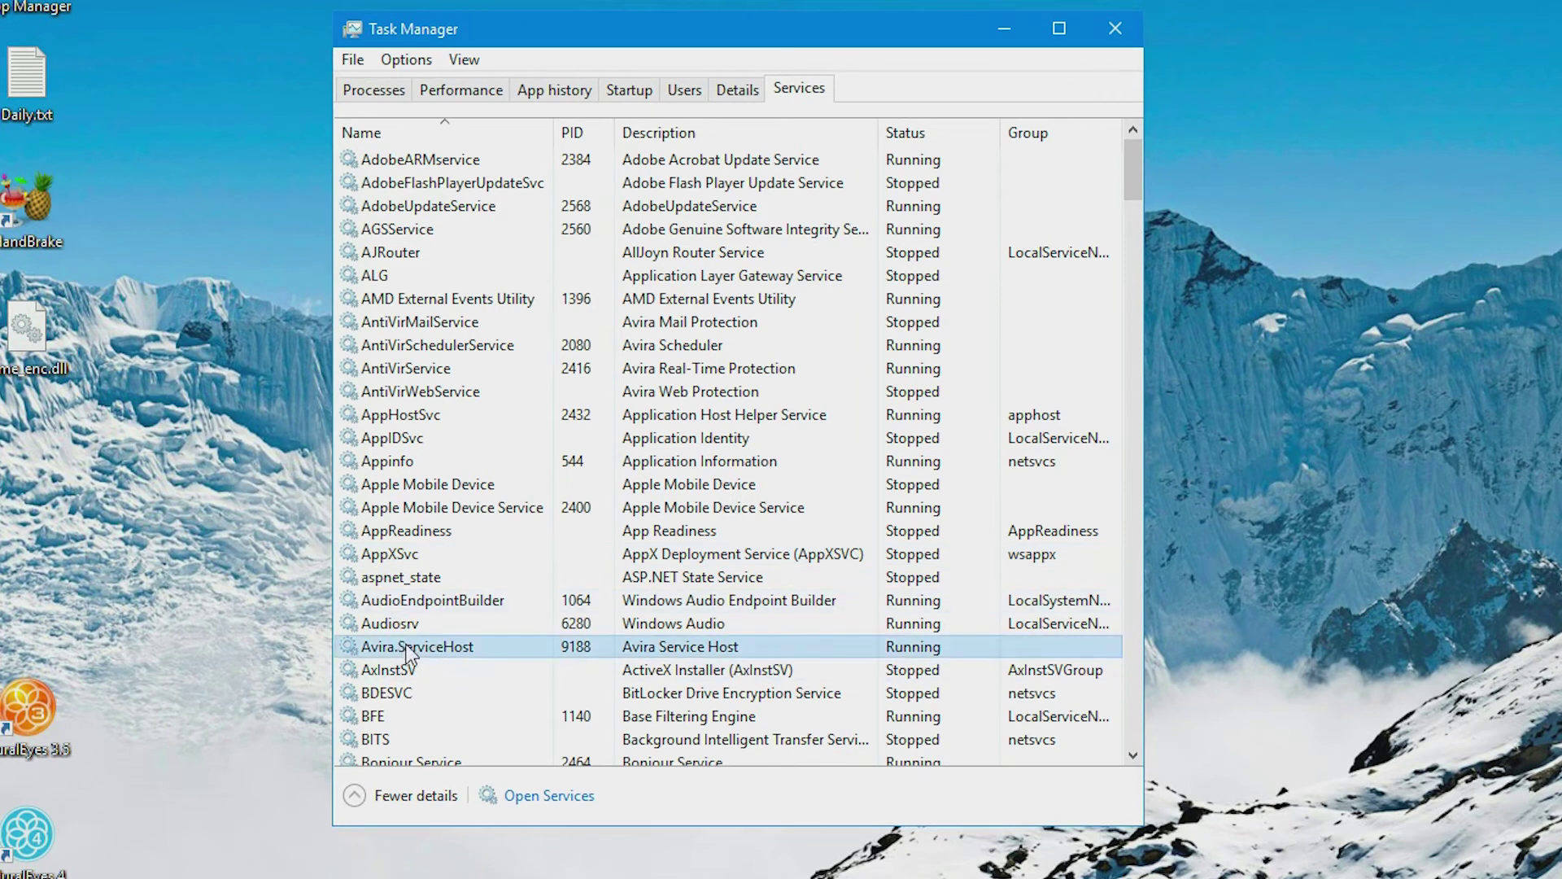
scroll(424, 498, "down", 2)
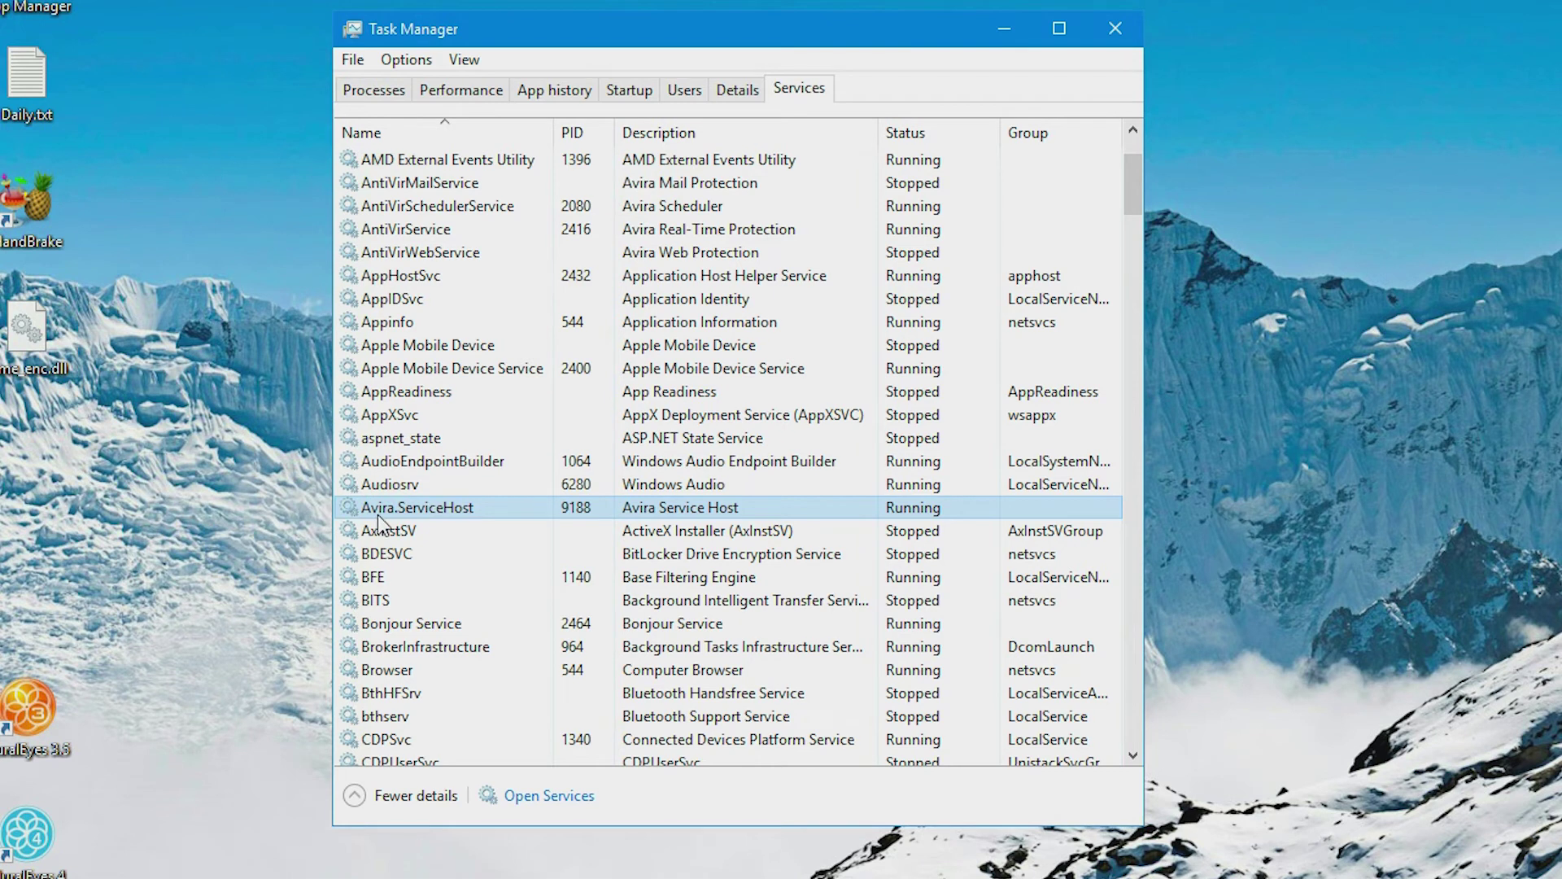
right_click(440, 510)
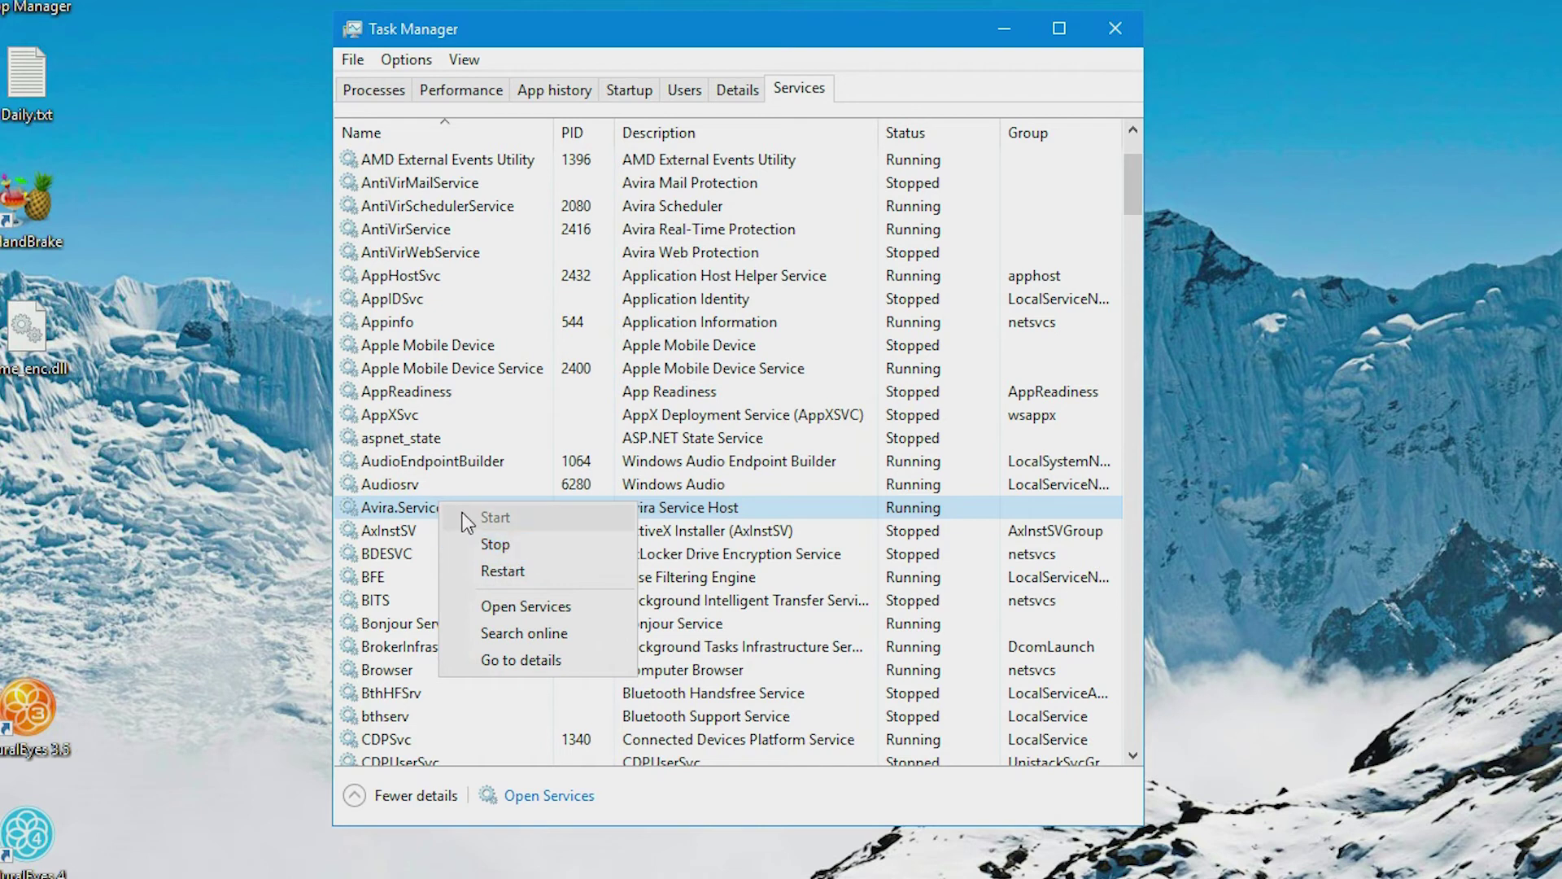
Step: Restart Avira.ServiceHost and check the Avira tray icon reports Protected
left_click(500, 571)
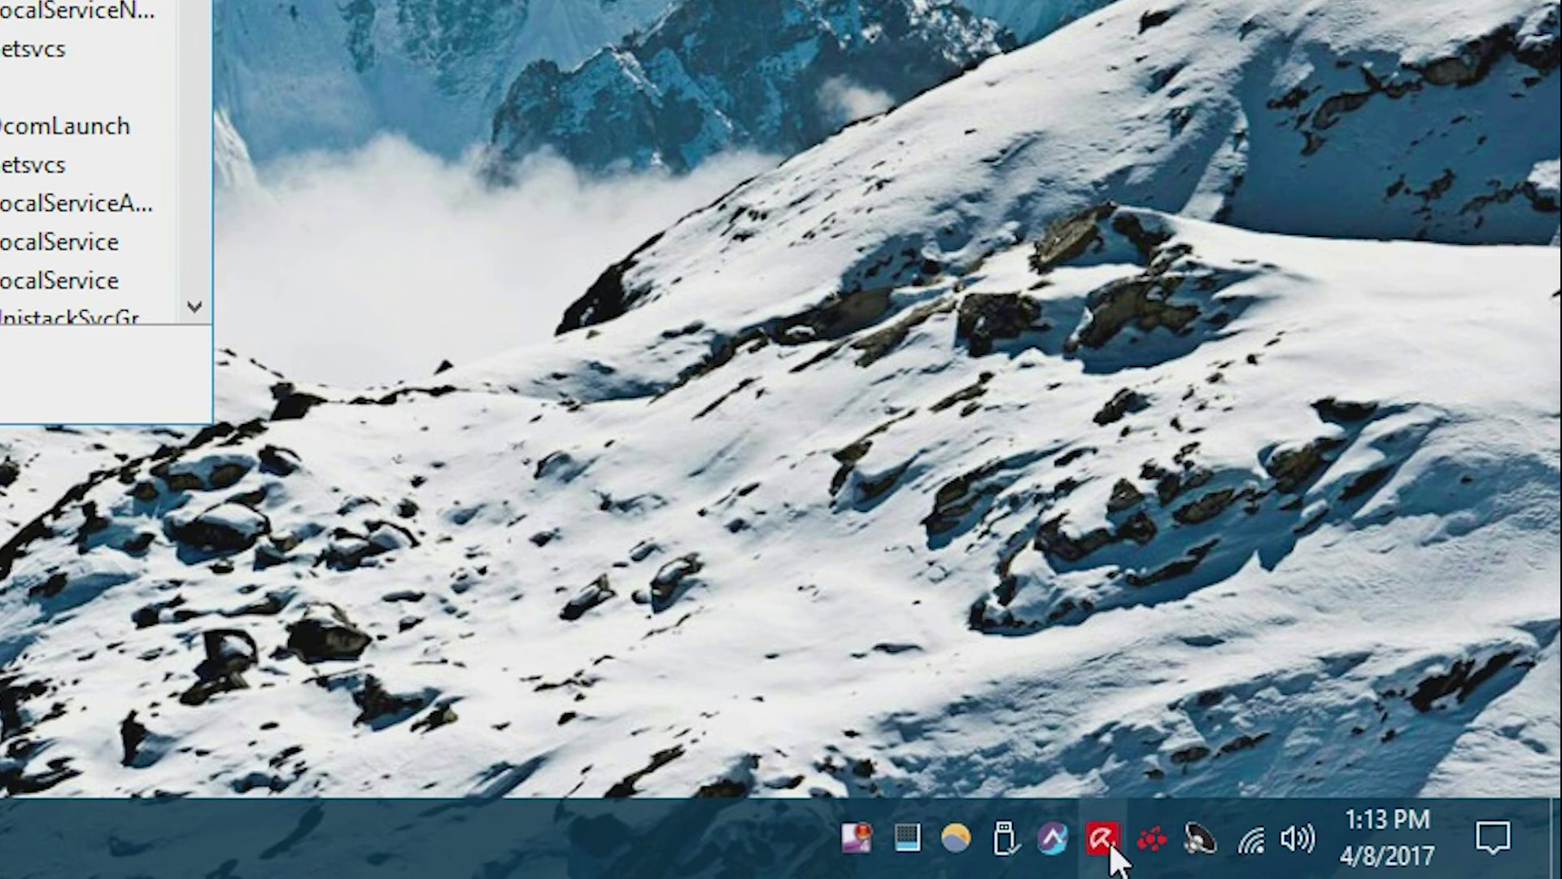
mouse_move(1111, 844)
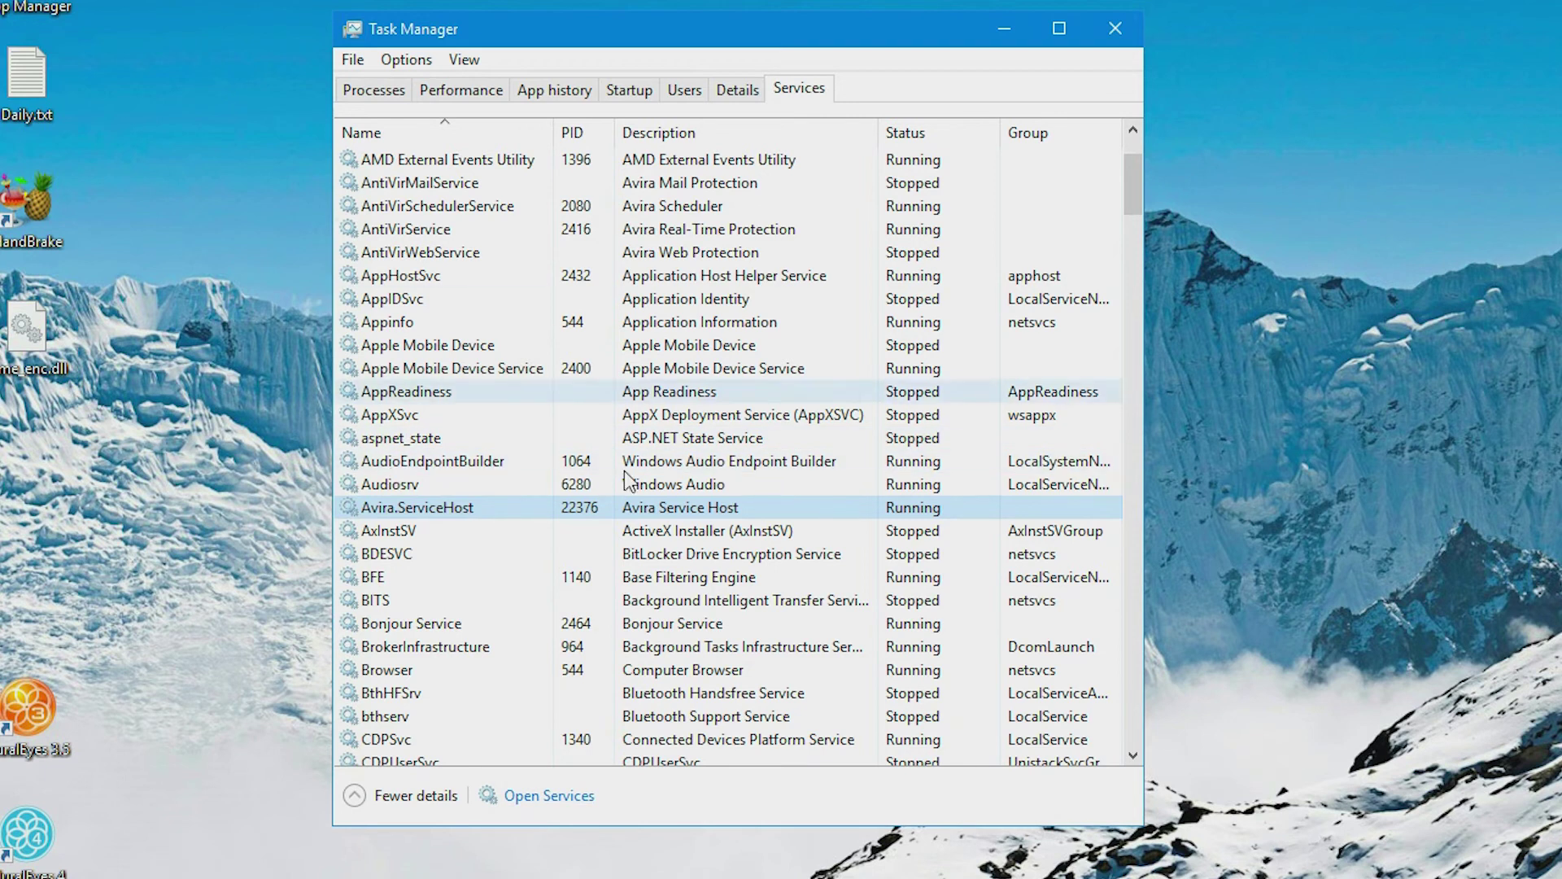
Step: Close Task Manager and try searching 'serv' in Windows search before dismissing it
left_click(1115, 29)
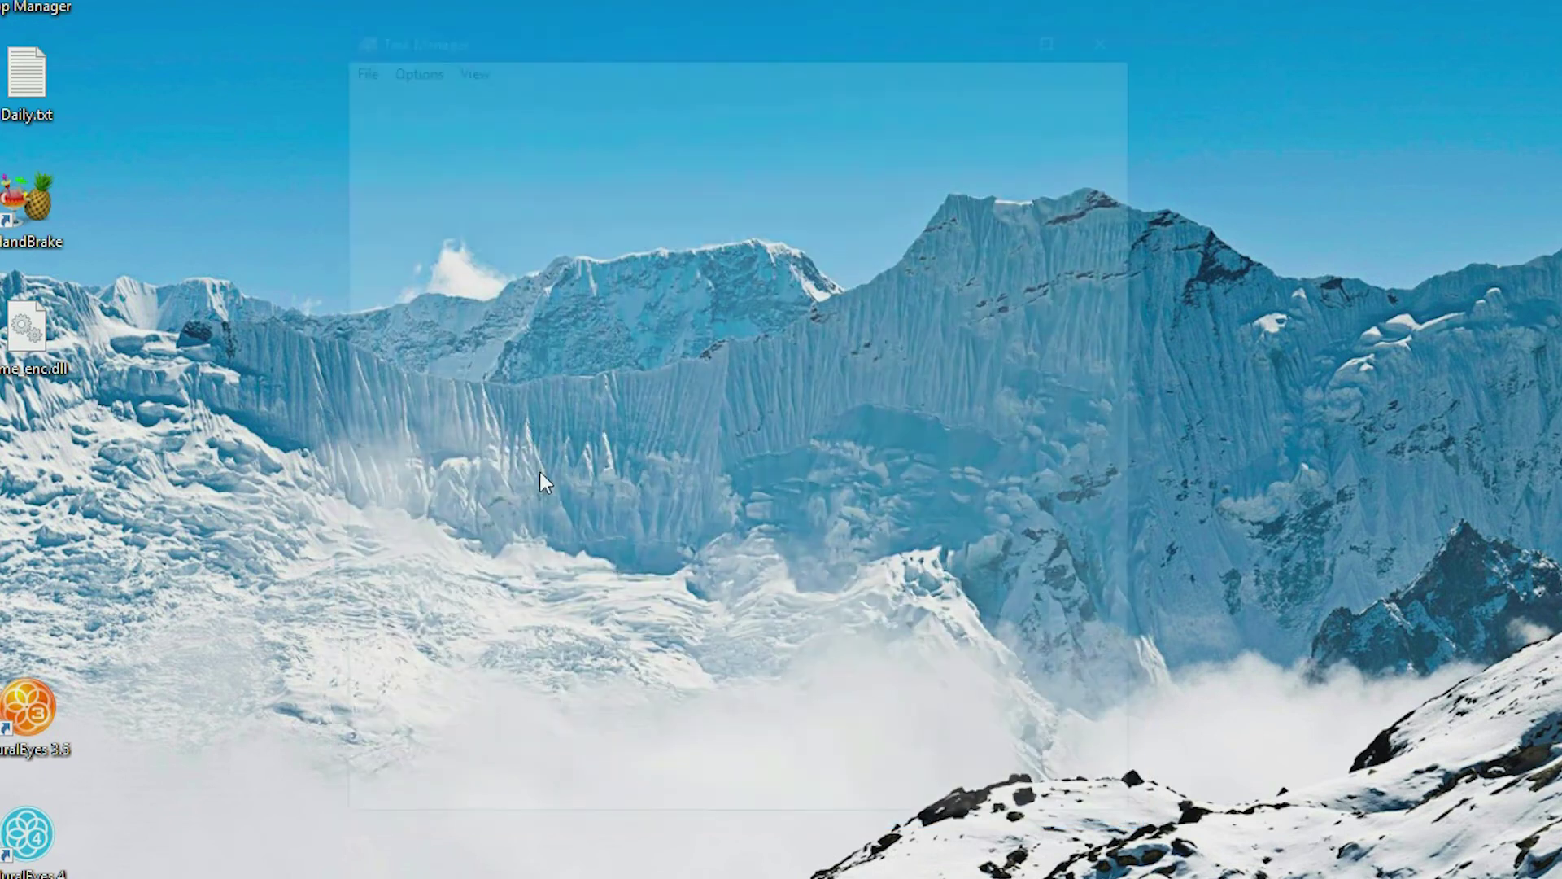
key("super")
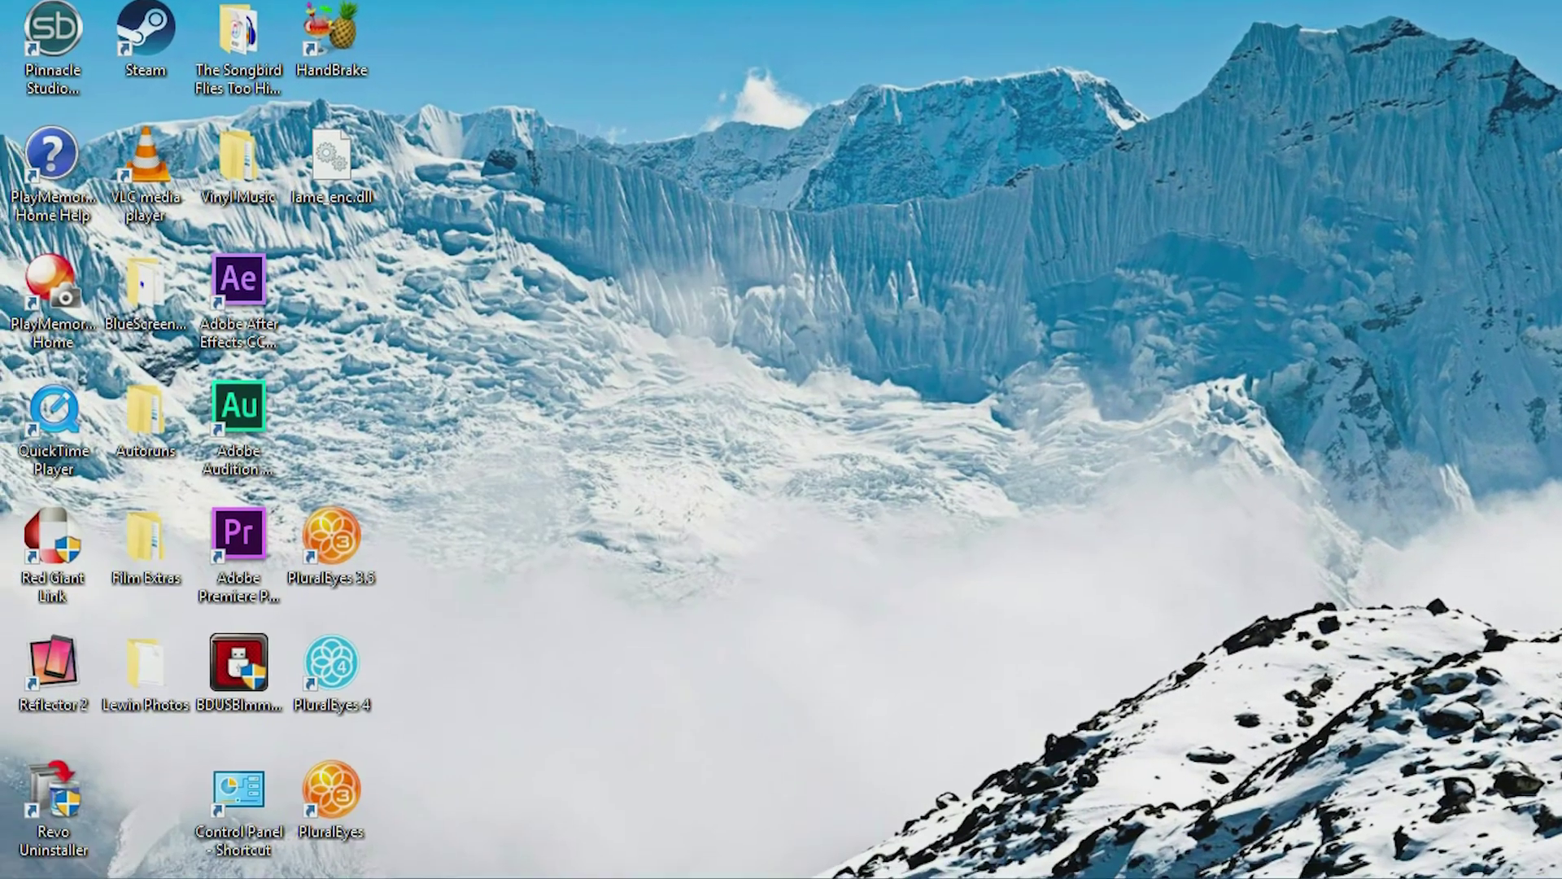
left_click(118, 861)
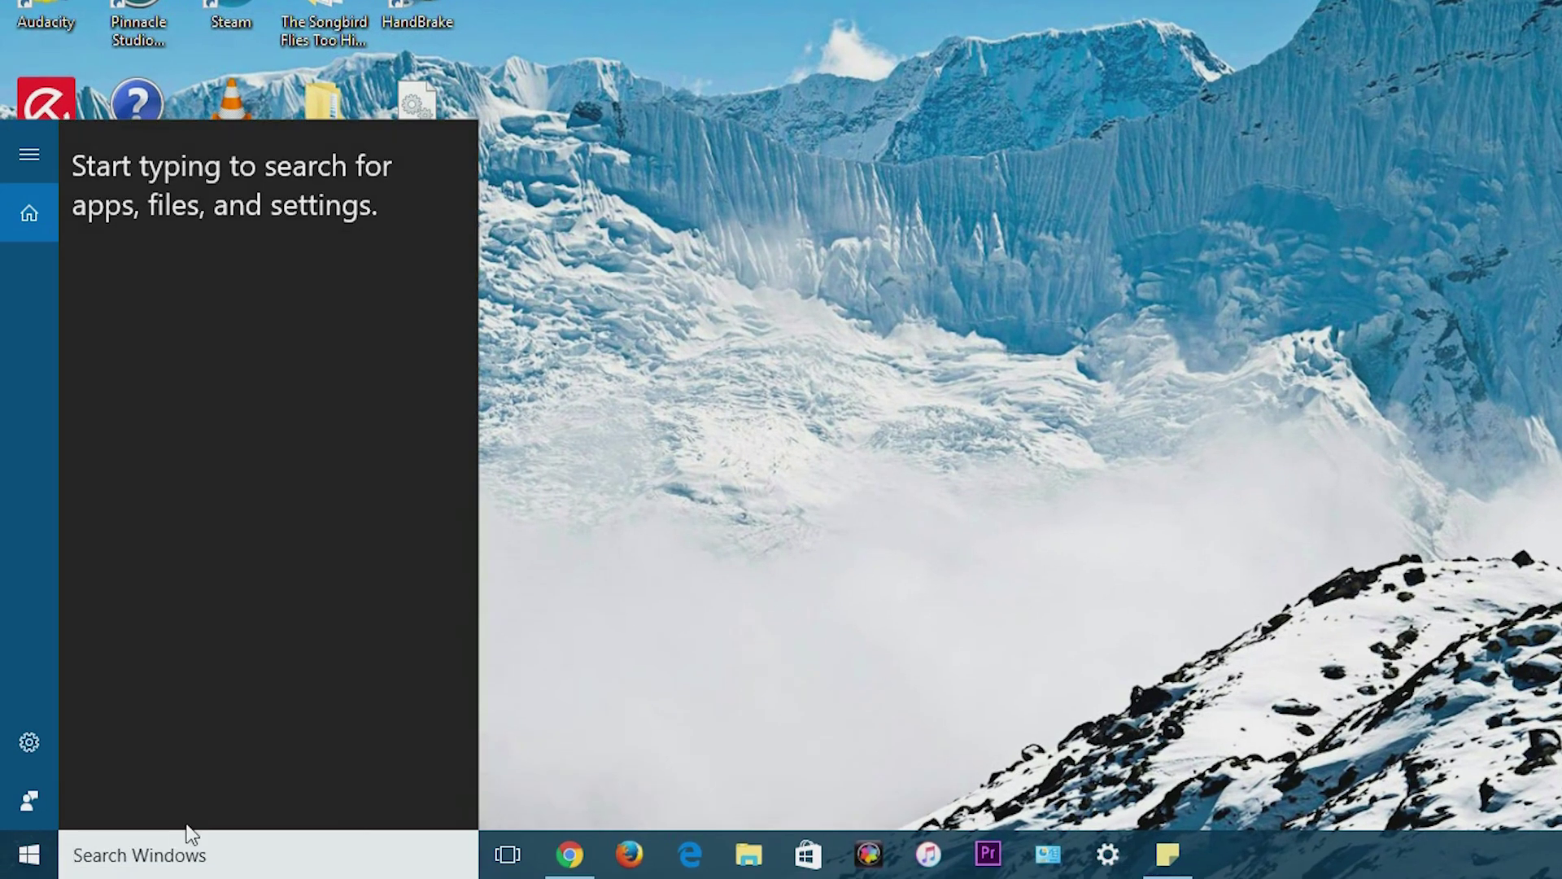
type("serv")
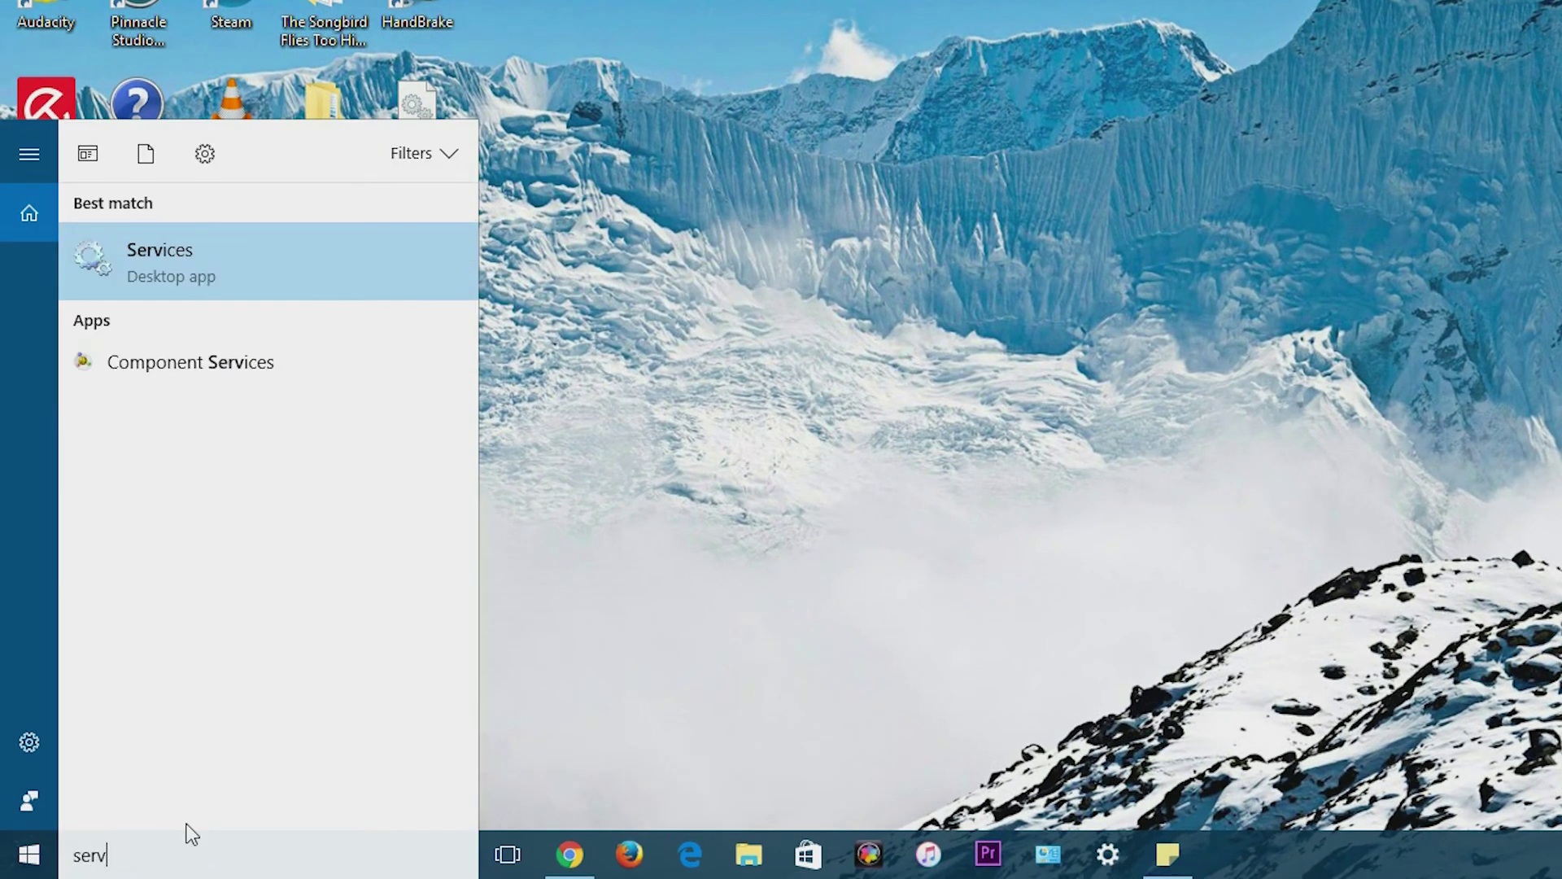
left_click(810, 461)
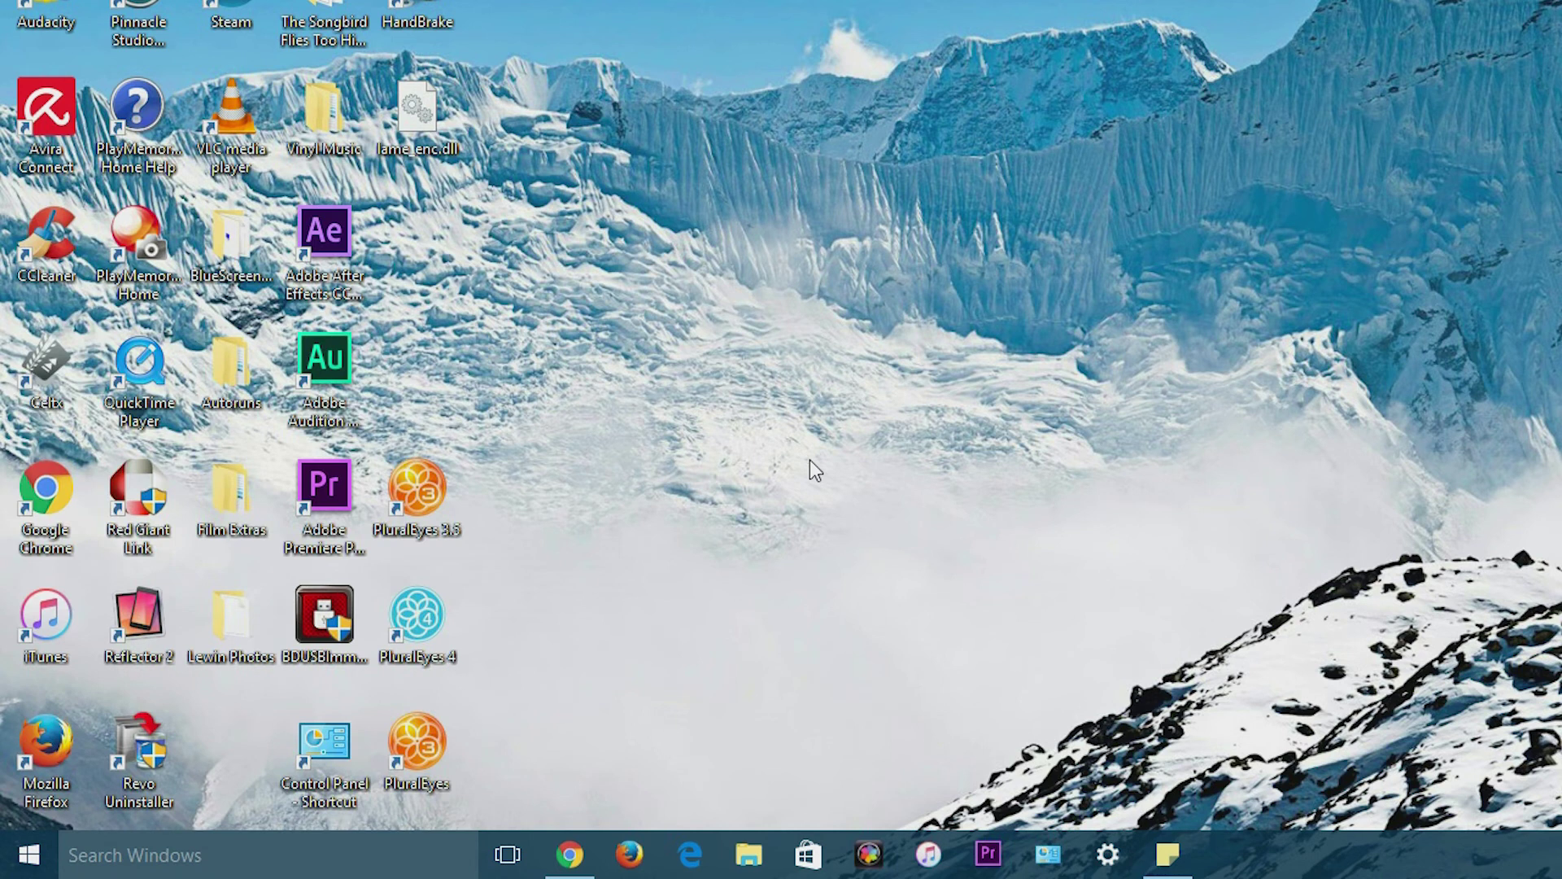
Step: Run services.msc from the Run box to launch the Services console
key("super+r")
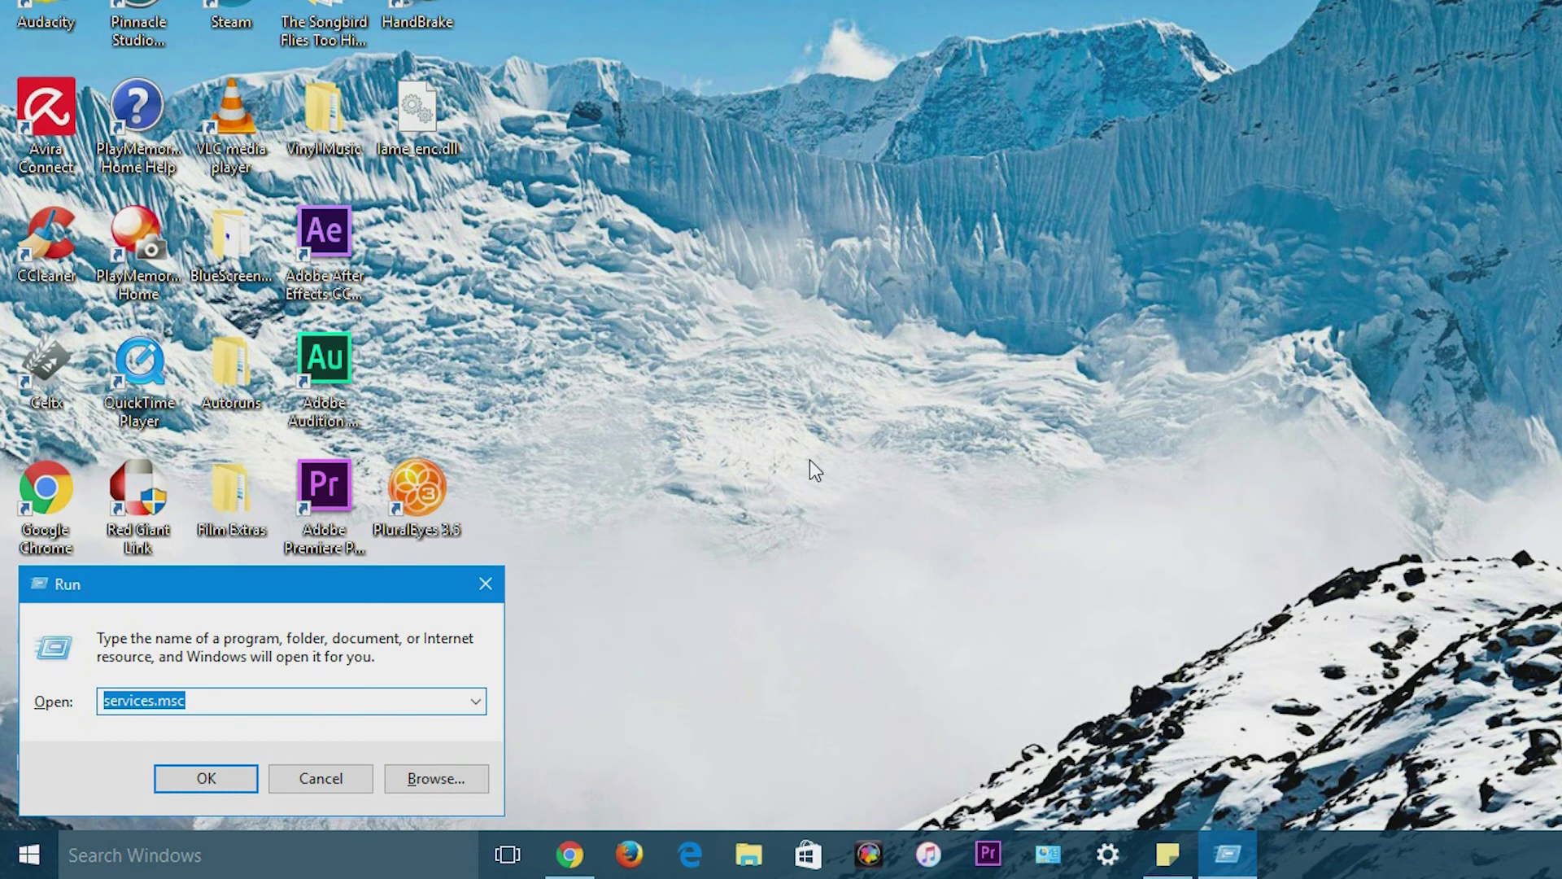
type("serv")
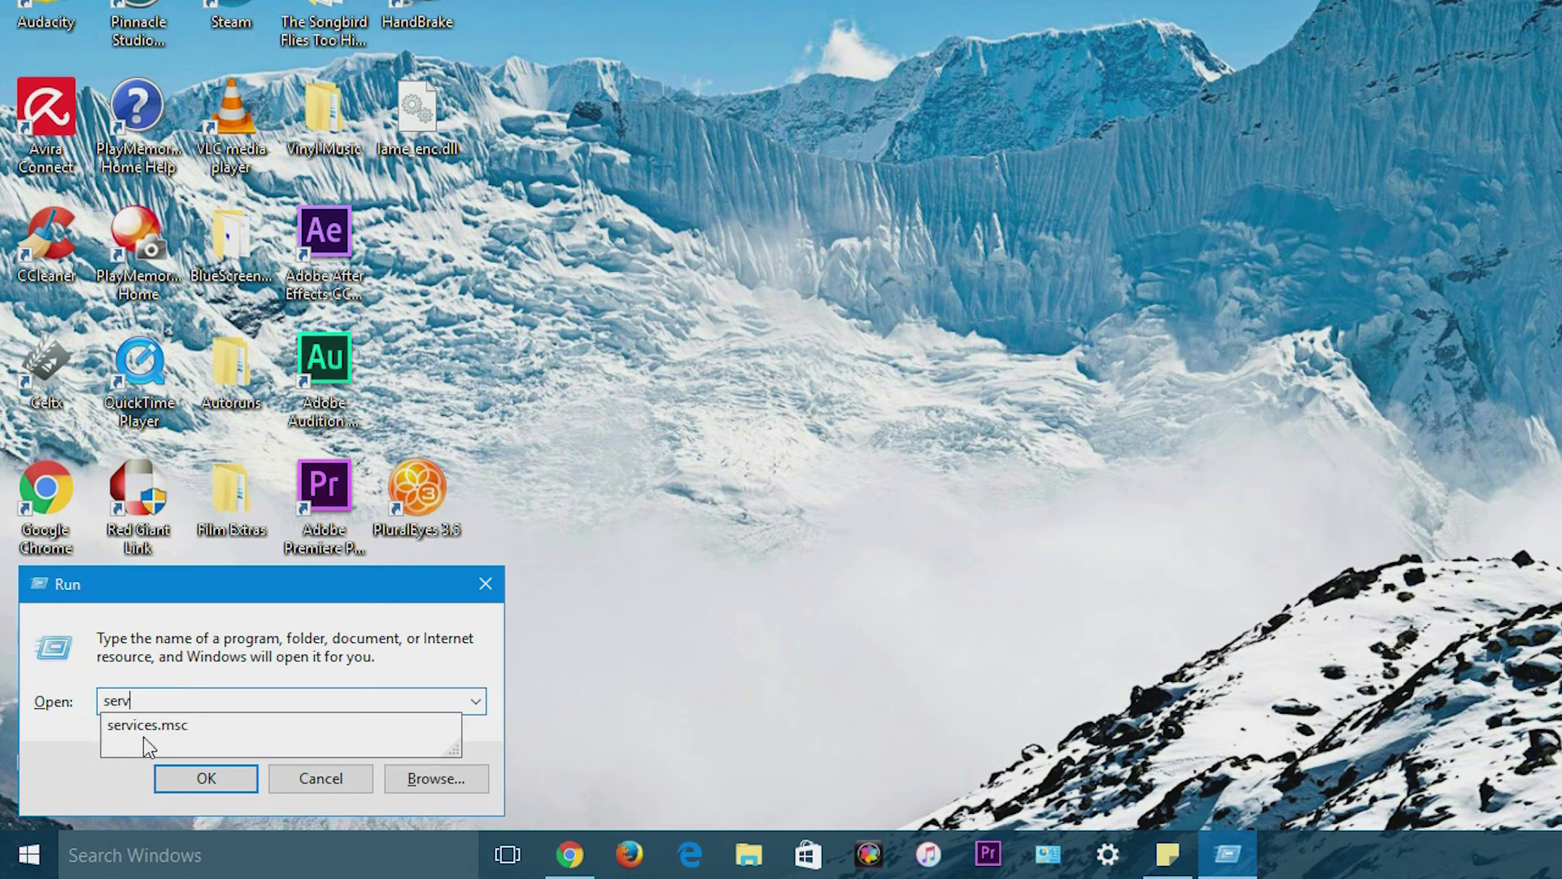
left_click(148, 725)
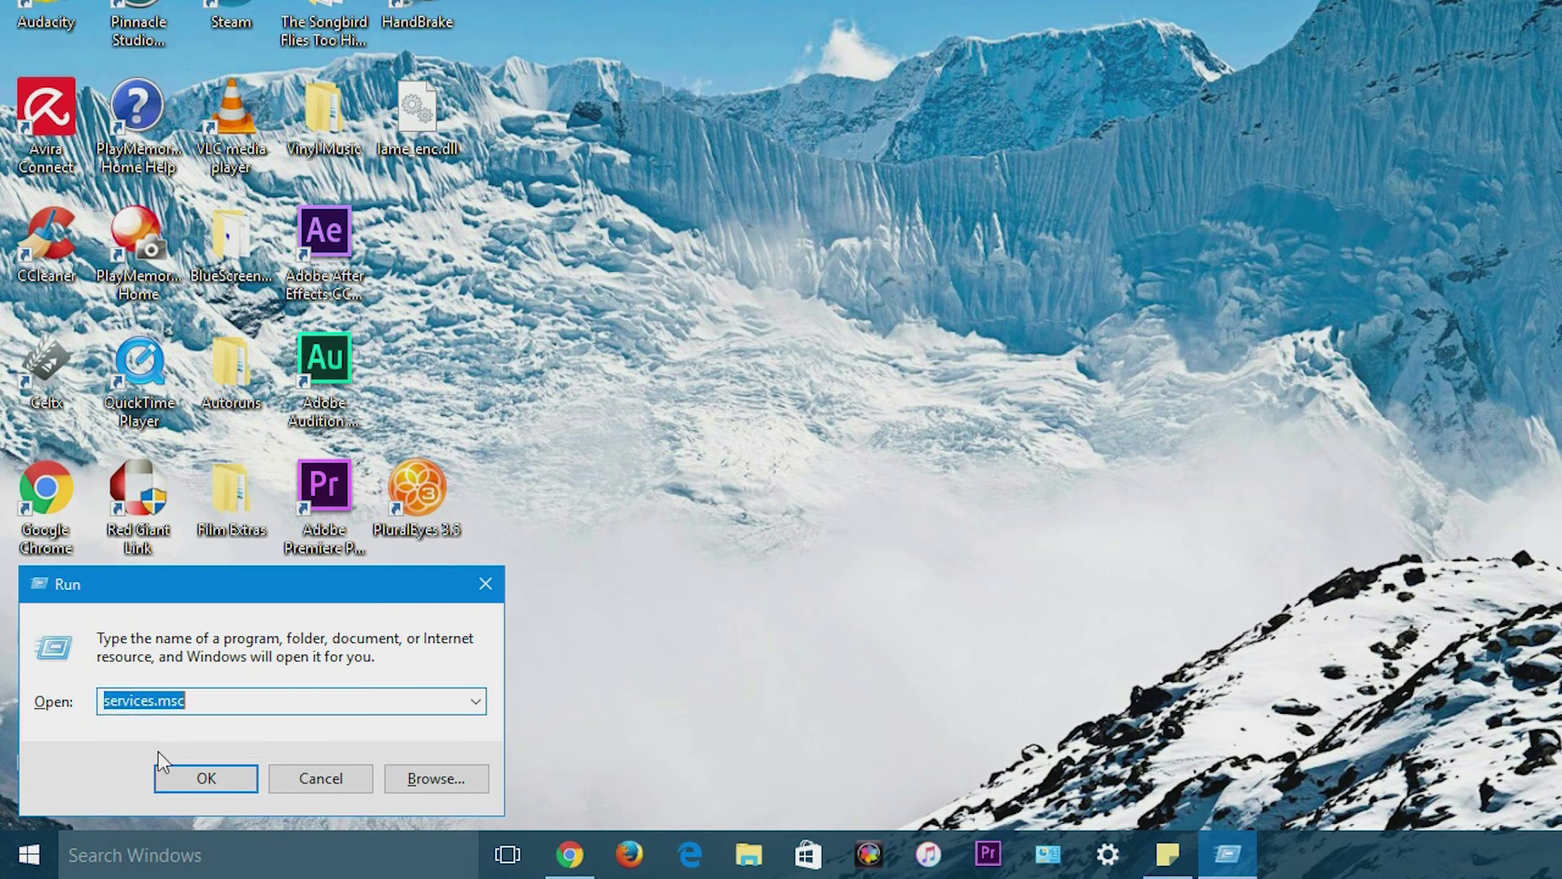
left_click(198, 777)
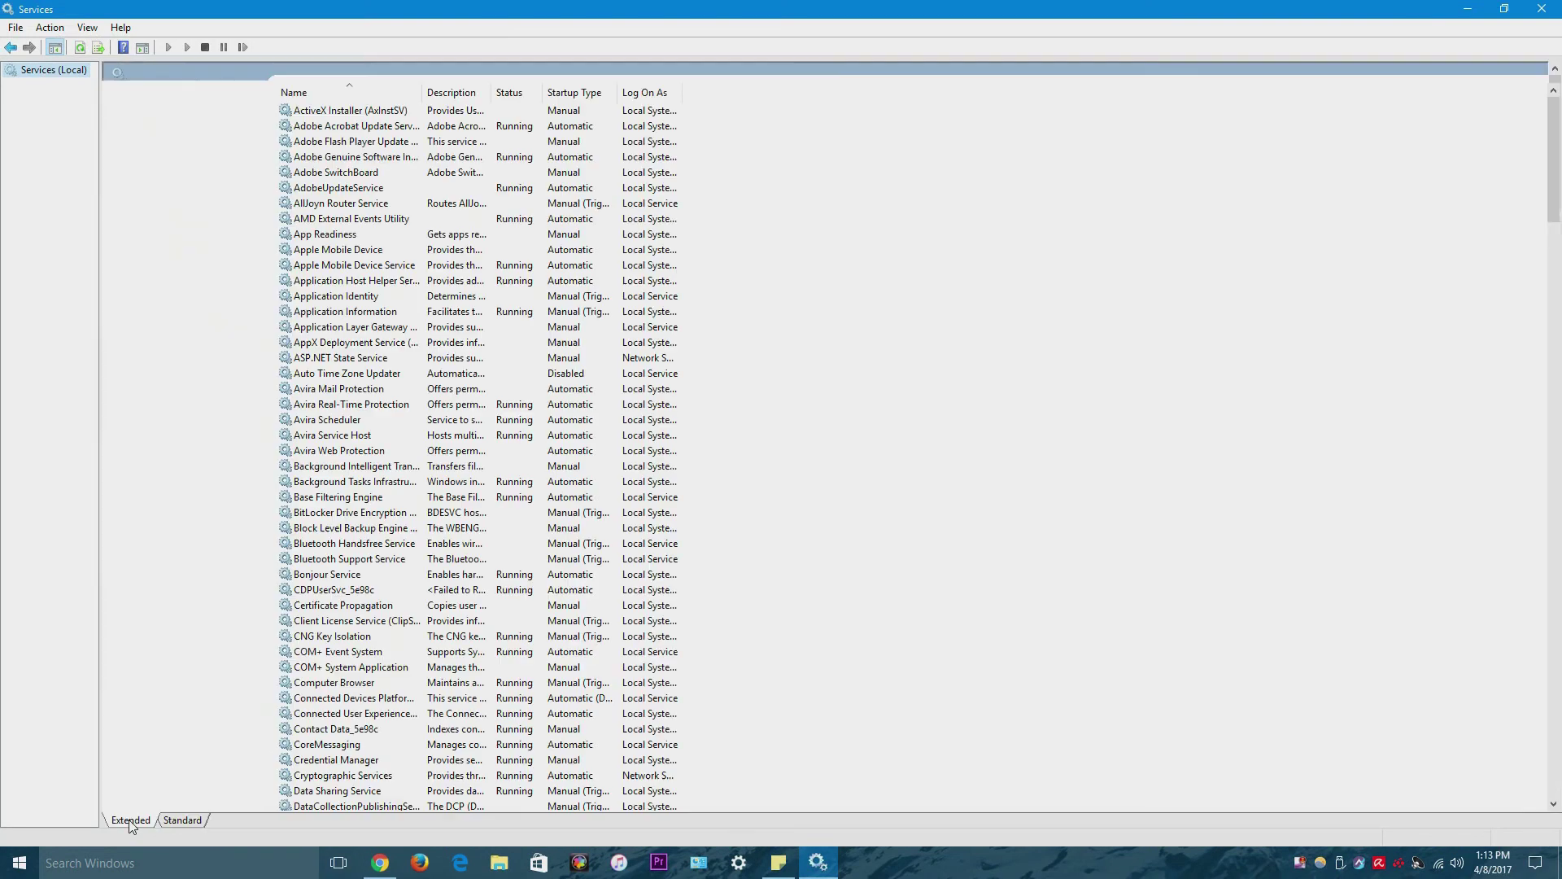
Step: In the Extended view, select Avira Service Host and bring up its service actions
left_click(173, 822)
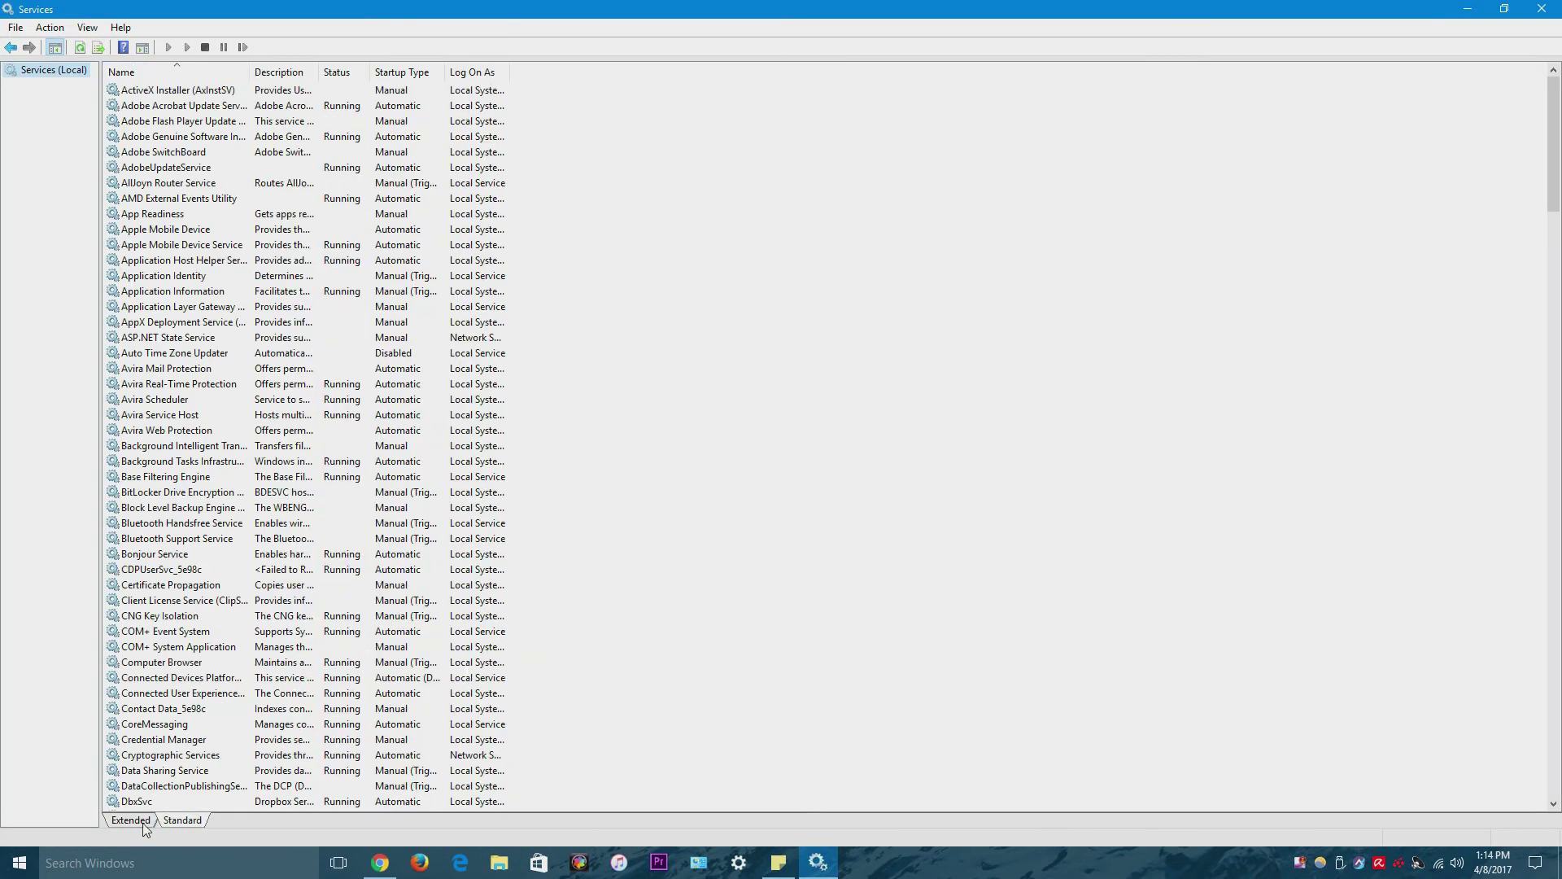
left_click(144, 822)
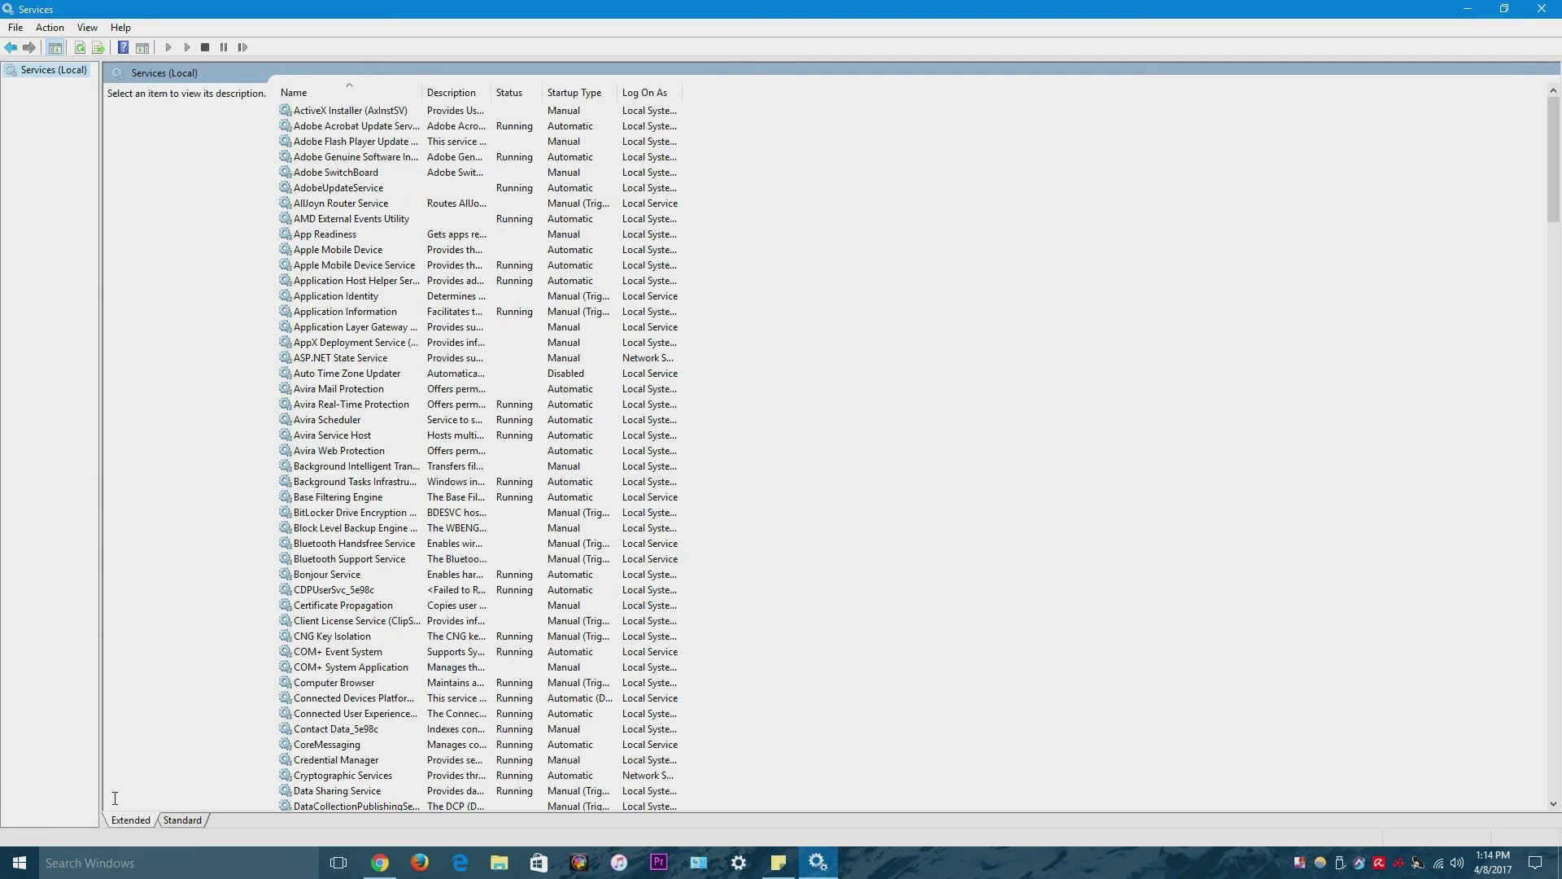
left_click(356, 435)
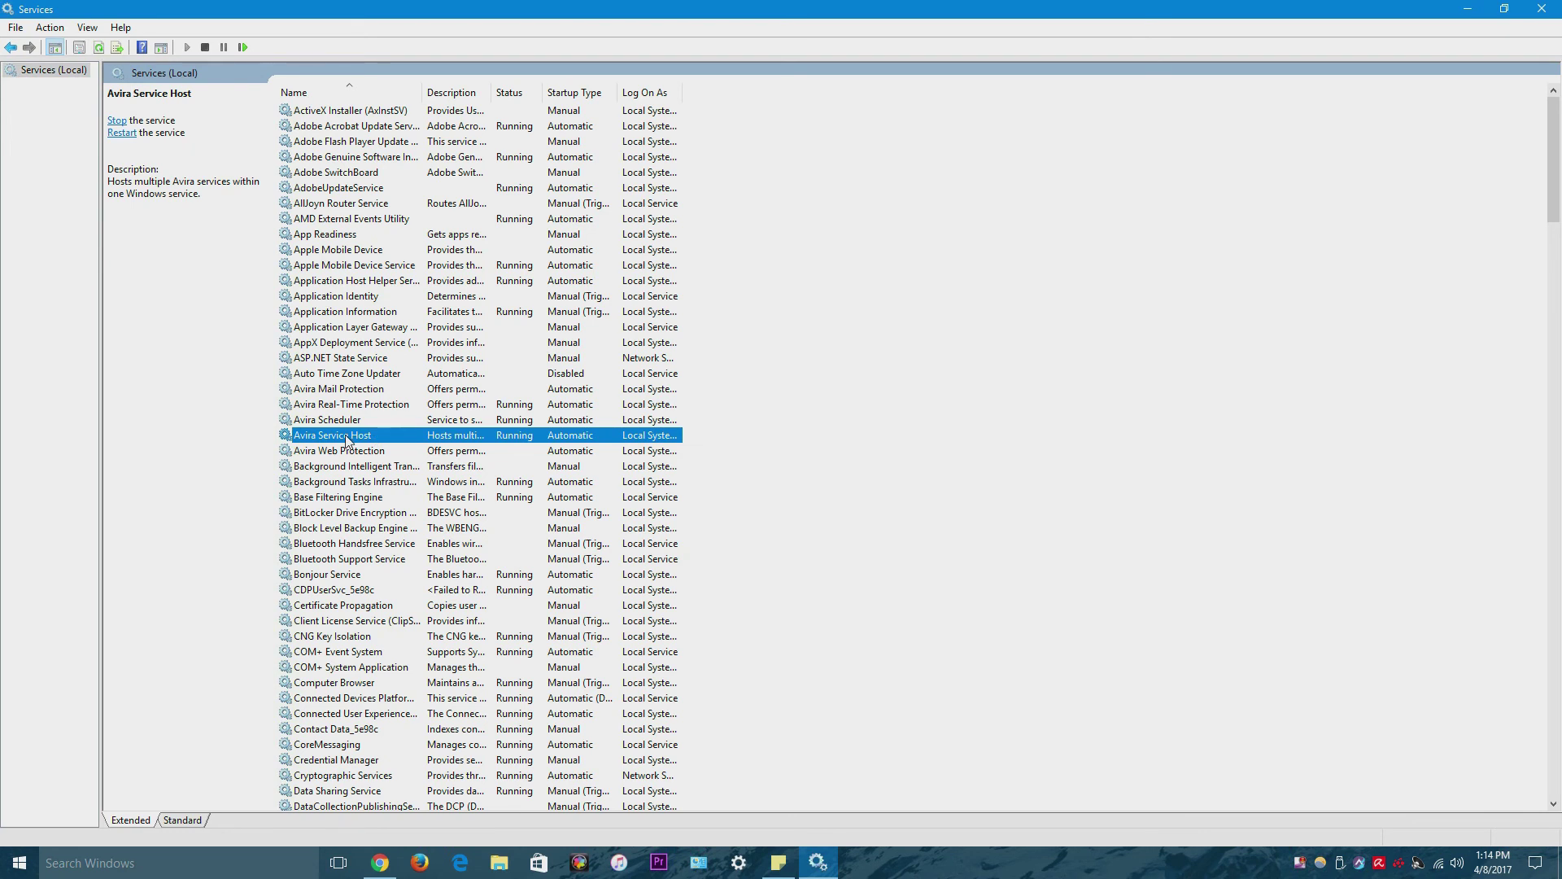
right_click(346, 437)
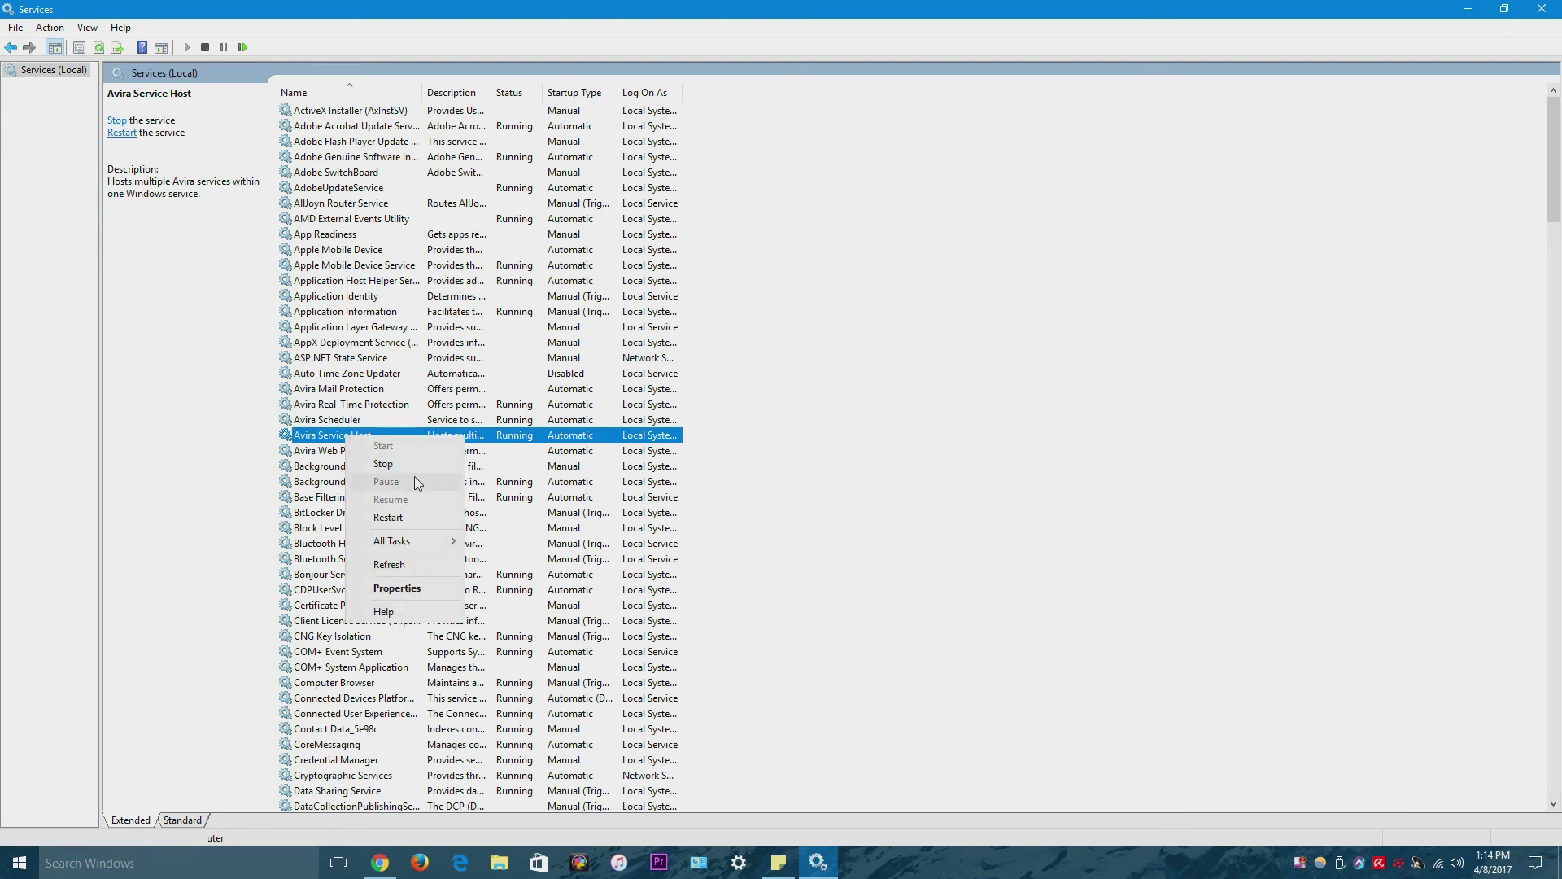